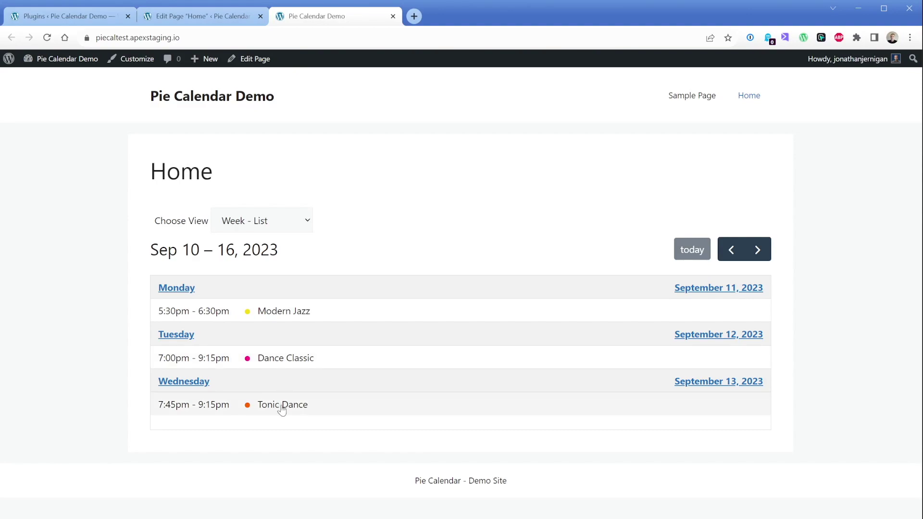
Open Dance Classic's popup, go to the full week-grid schedule and show Tonic Dance's details
left_click(278, 360)
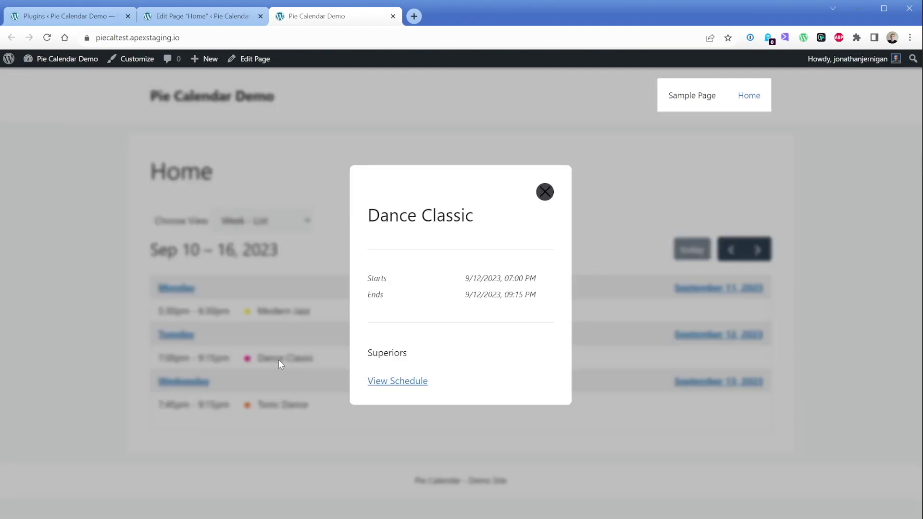
left_click(391, 383)
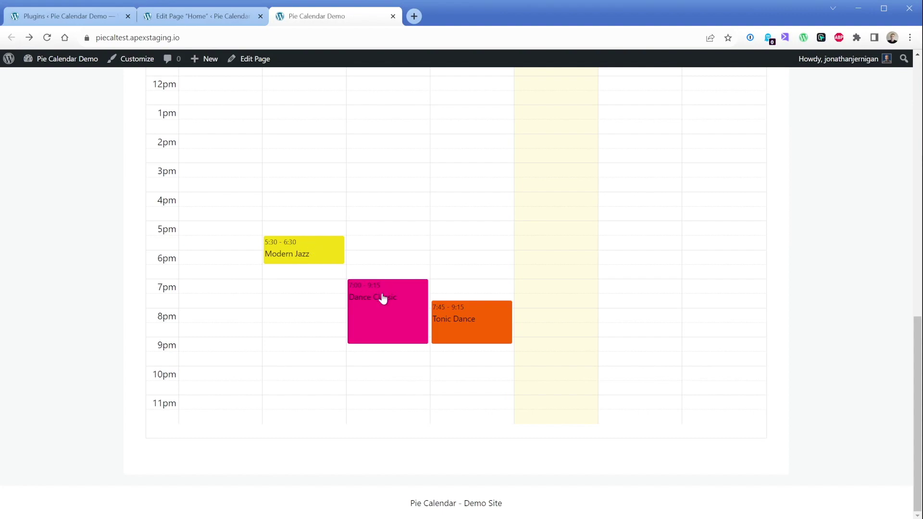
left_click(449, 322)
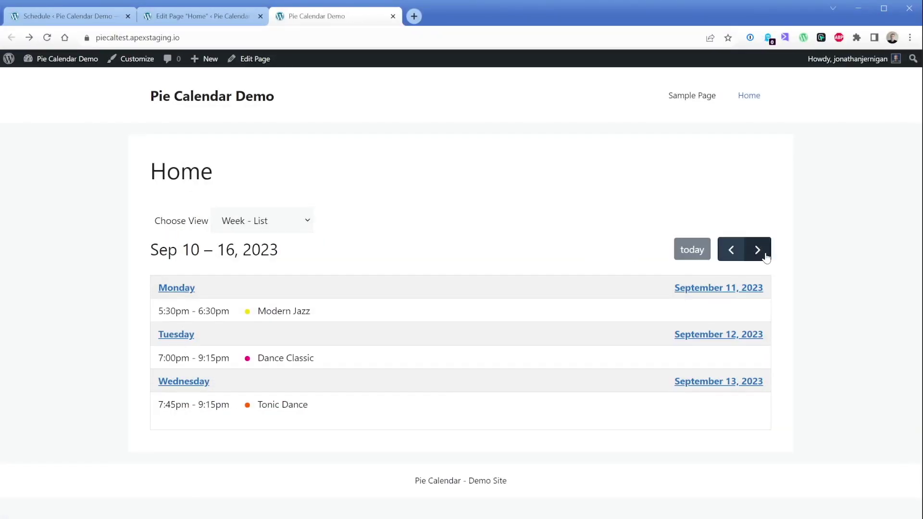
Advance the week list five weeks to Oct 15 – 21, 2023, then switch to the Schedule admin tab
left_click(764, 255)
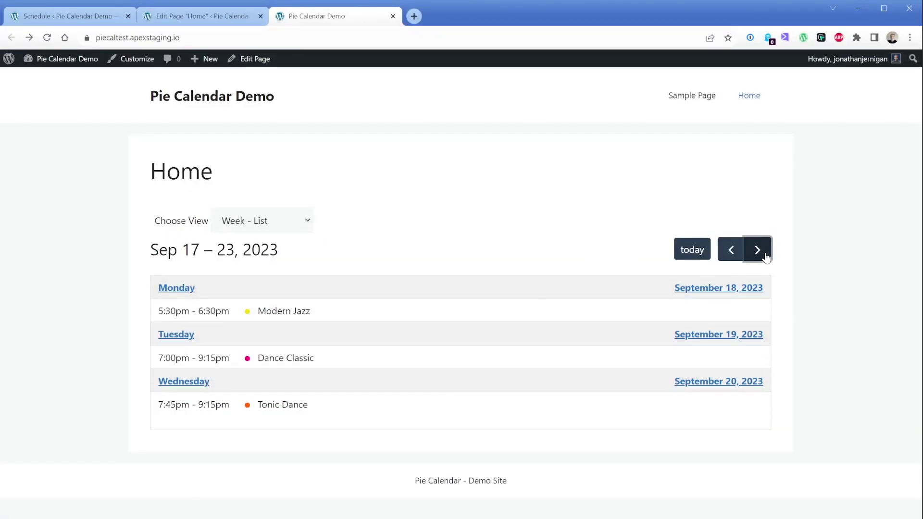
left_click(766, 258)
left_click(766, 258)
left_click(766, 257)
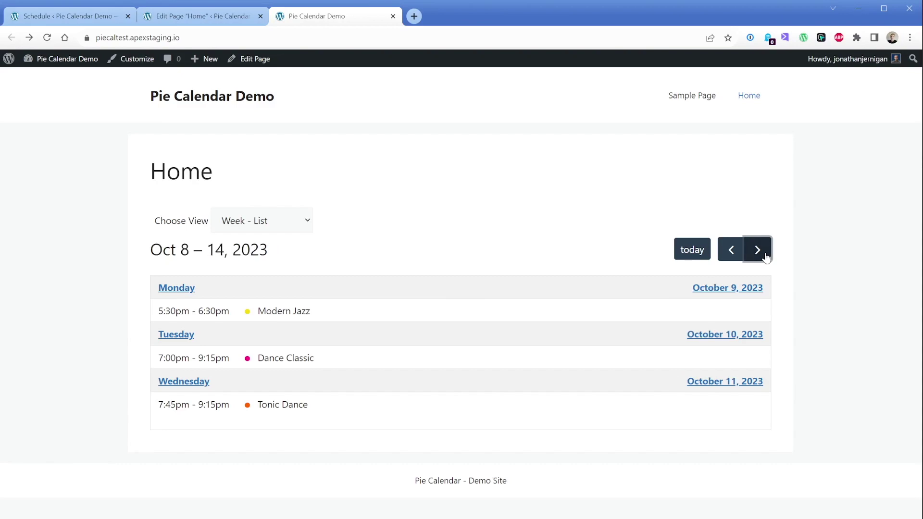
left_click(766, 258)
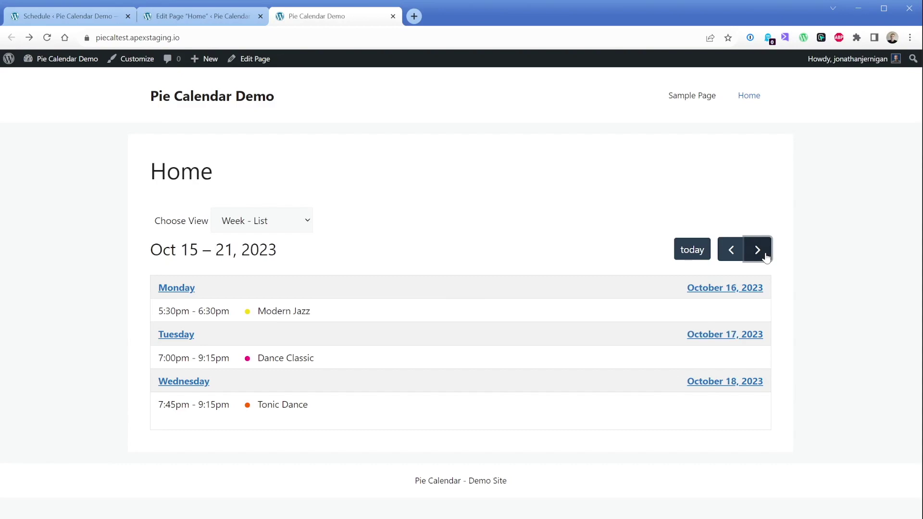
key("ctrl+1")
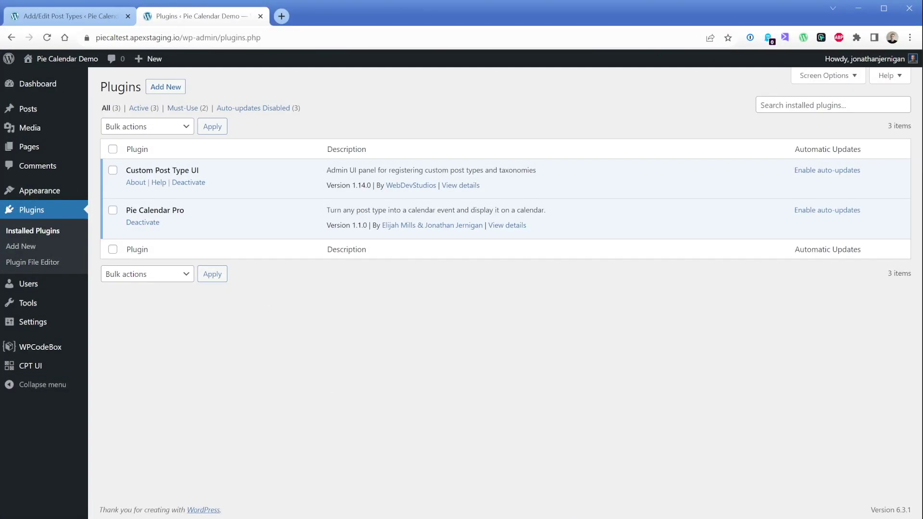
Highlight and then deselect the Custom Post Type UI plugin name on the Plugins page
triple_click(213, 176)
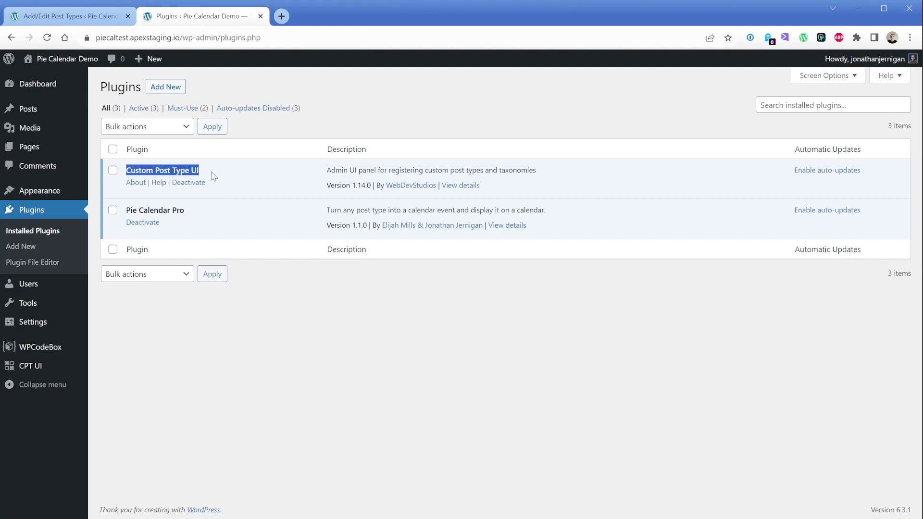
left_click(213, 176)
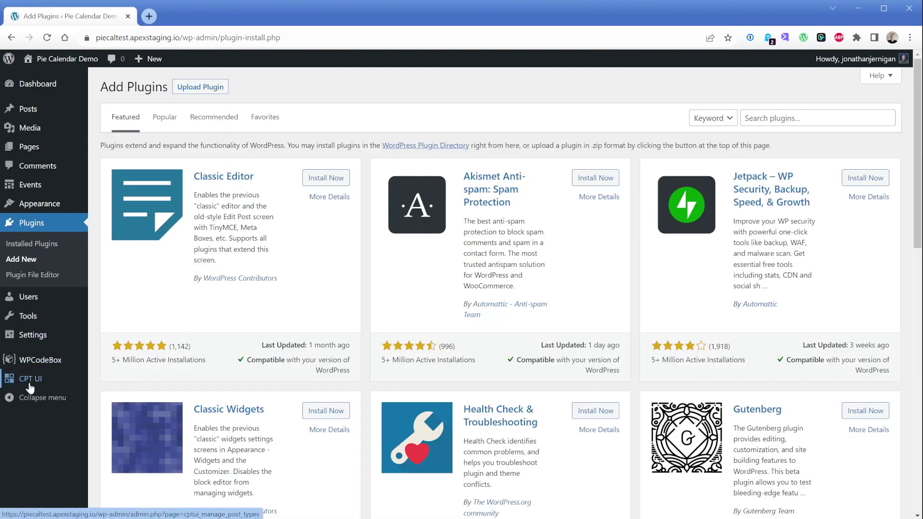
Add a post type with slug 'schedule' and plural and singular labels 'Schedule'
mouse_move(30, 385)
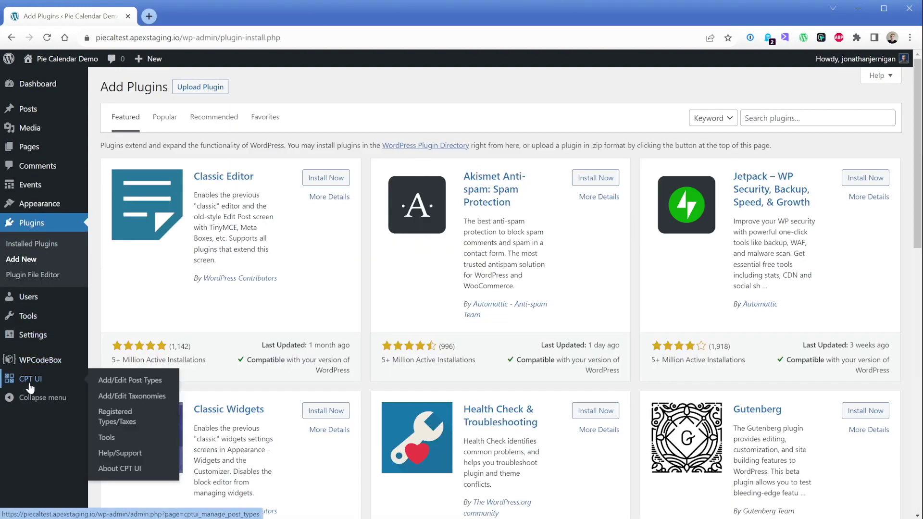
left_click(103, 382)
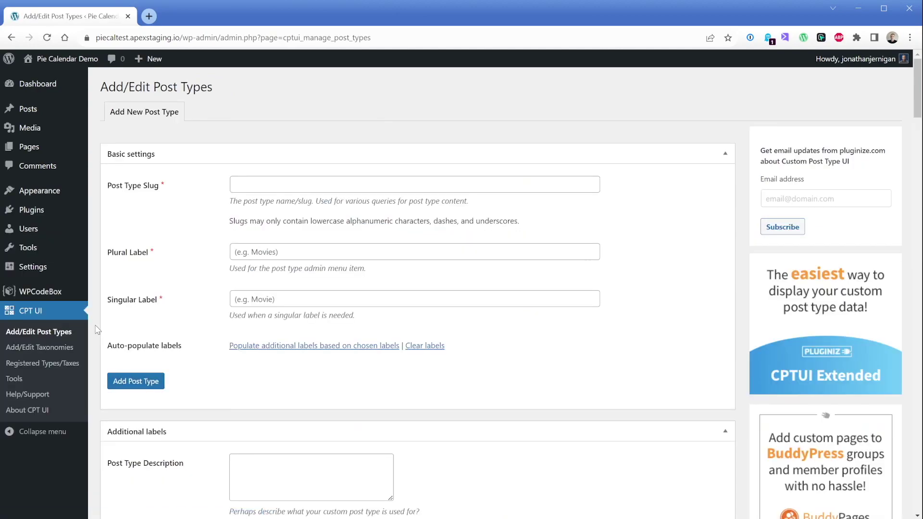
type("schedule")
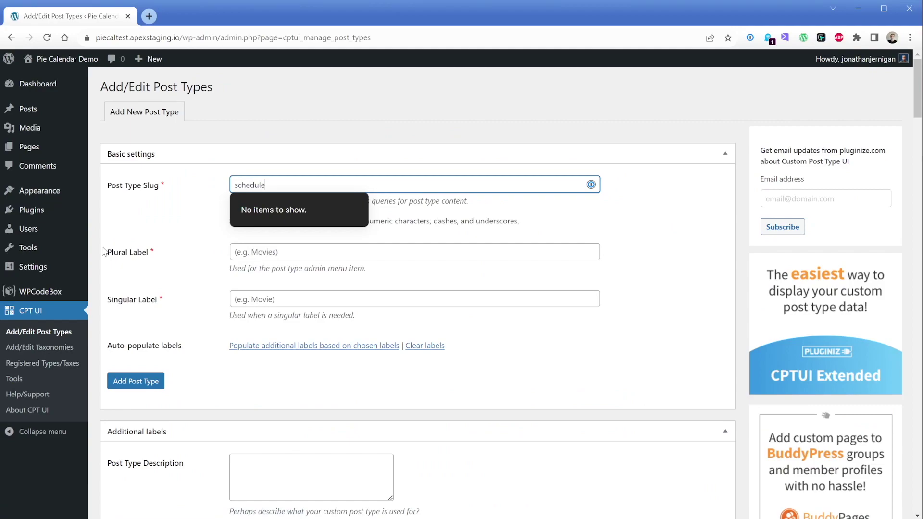
key("Tab")
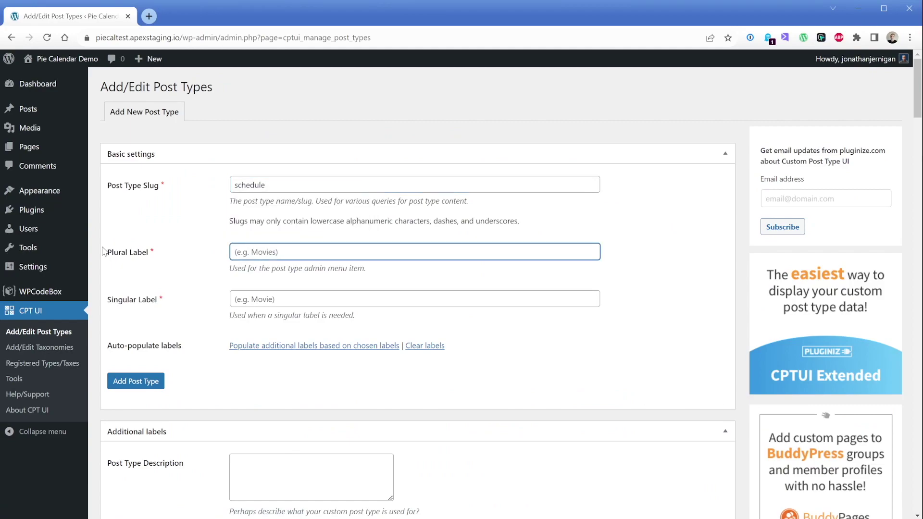
type("Schedule")
key("Tab")
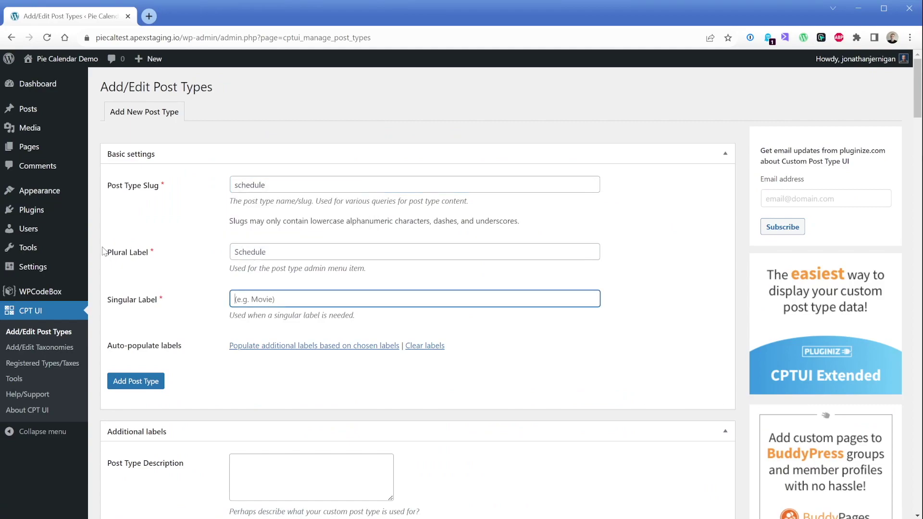
type("Schedule")
left_click(136, 381)
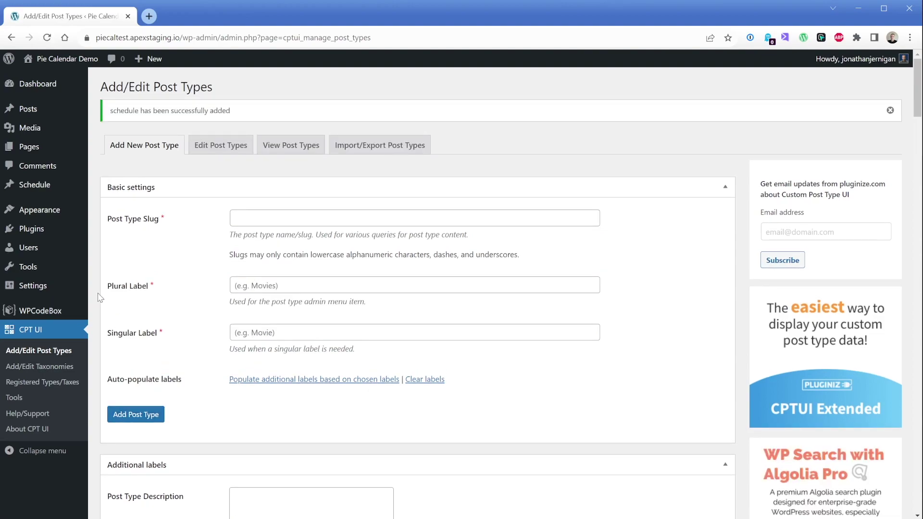
Edit the Schedule post type to support Custom Fields and save it
mouse_move(36, 186)
left_click(215, 152)
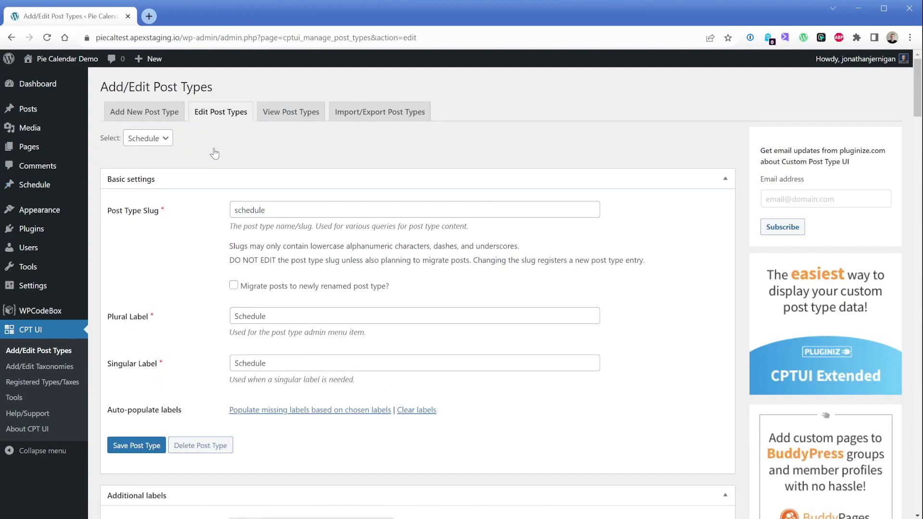
left_click(154, 140)
left_click(154, 140)
left_click(154, 139)
left_click(154, 139)
left_click_drag(917, 96, 889, 336)
scroll(888, 336, "down", 20)
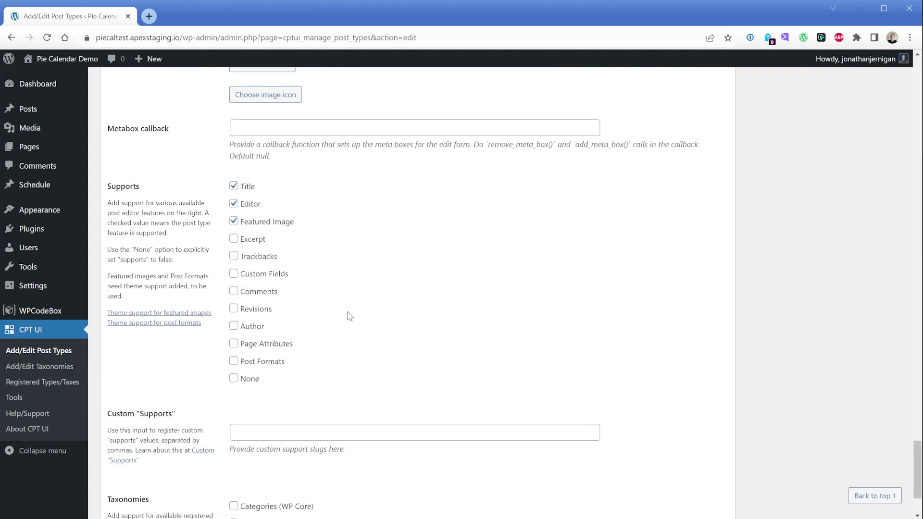
left_click(253, 277)
scroll(253, 278, "down", 3)
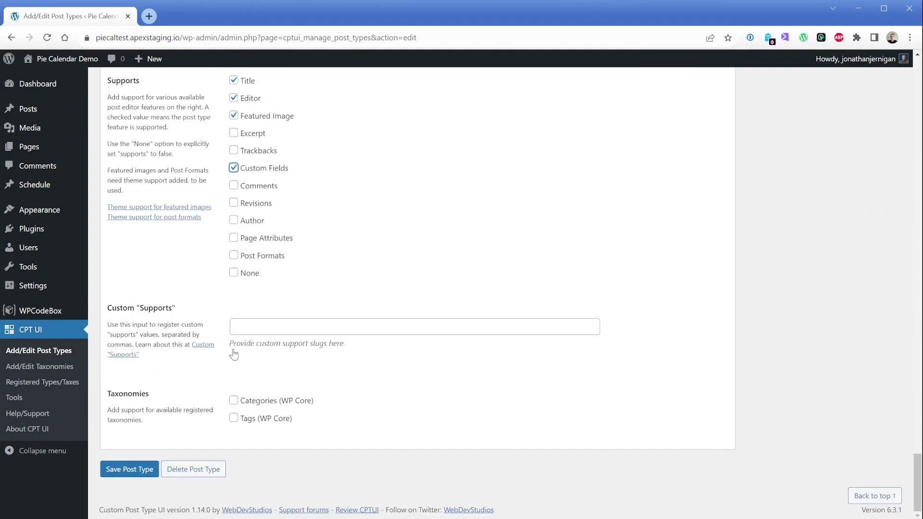
left_click(128, 469)
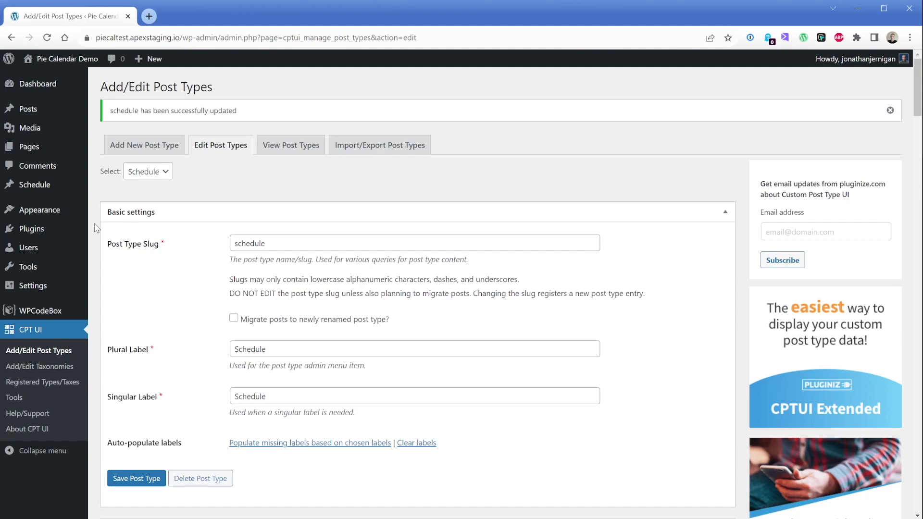
Add a 'locations' taxonomy labelled Locations/Location, attached to Schedule
left_click(38, 369)
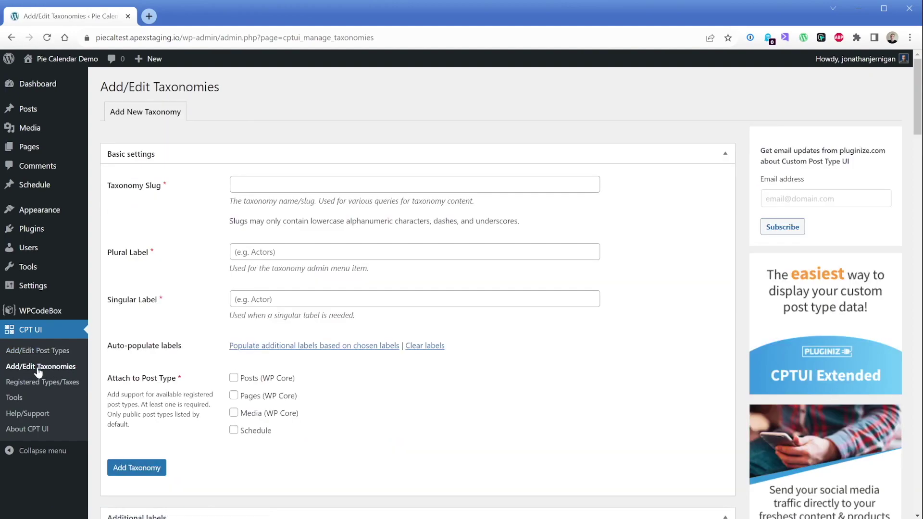
left_click(241, 185)
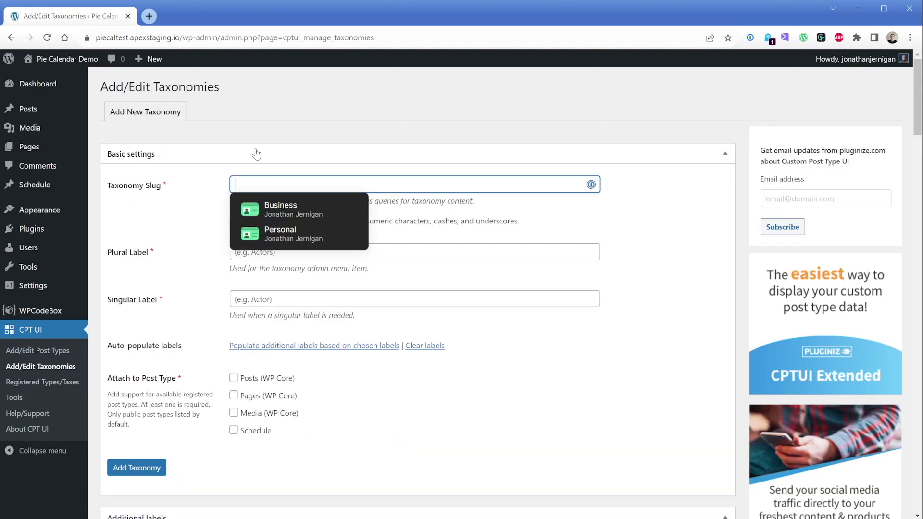
type("locations")
key("Tab")
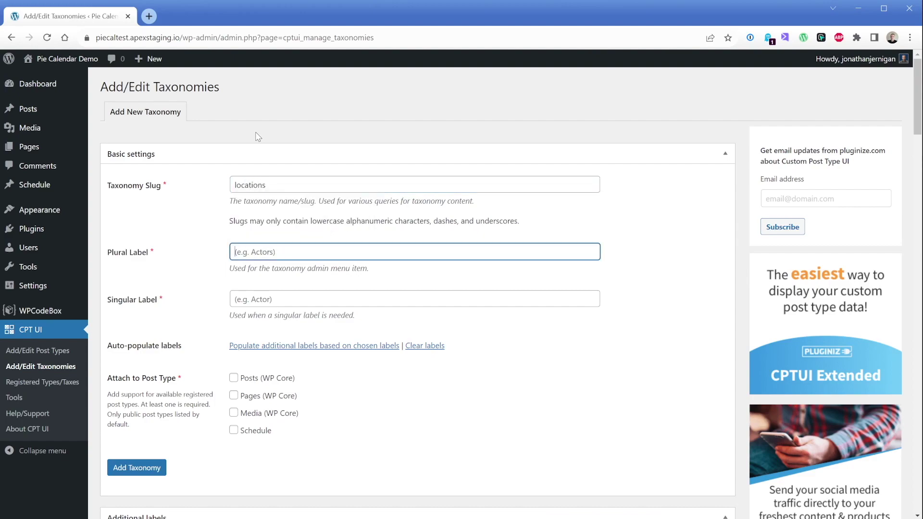
type("Locations")
key("Tab")
type("Locatio")
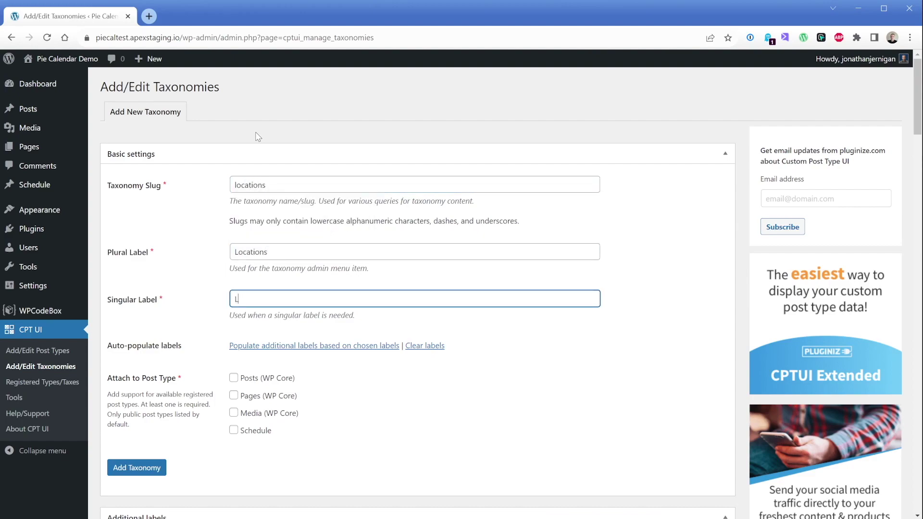
type("n")
left_click(256, 133)
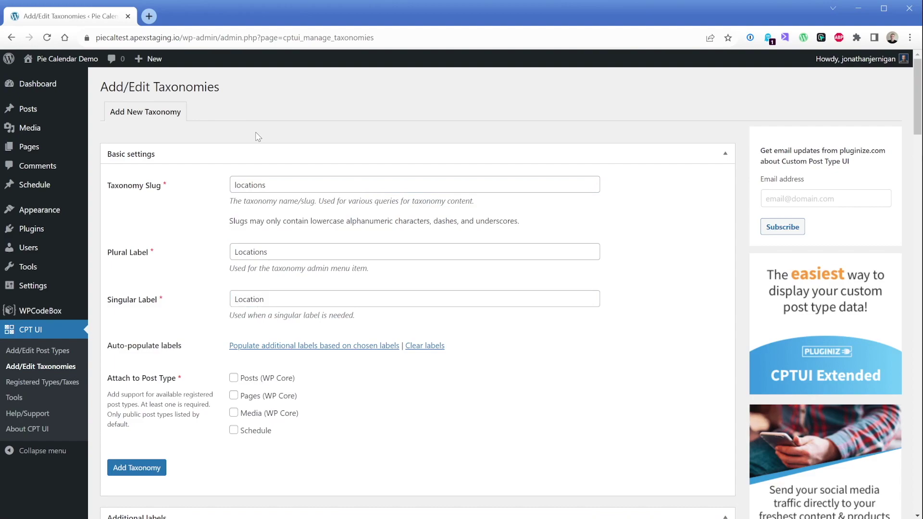
left_click(254, 432)
left_click(142, 469)
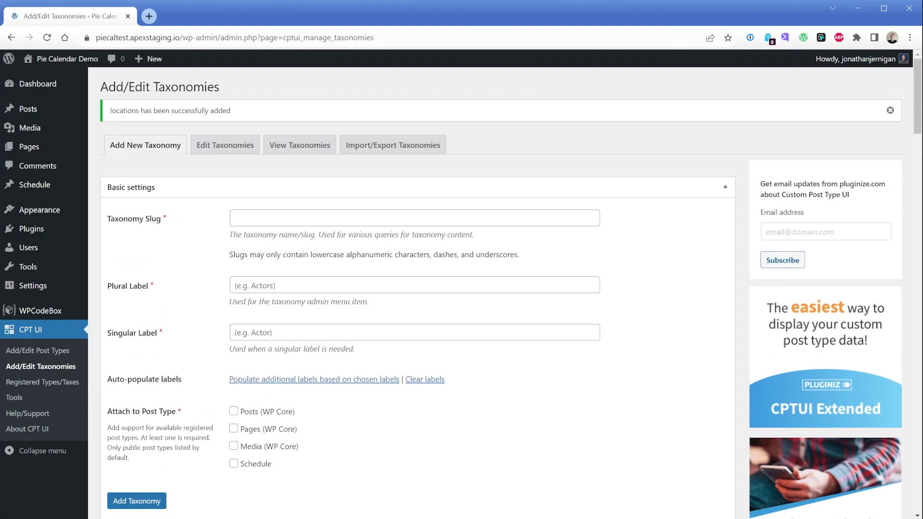
Make the Locations taxonomy hierarchical and save its settings
left_click(210, 150)
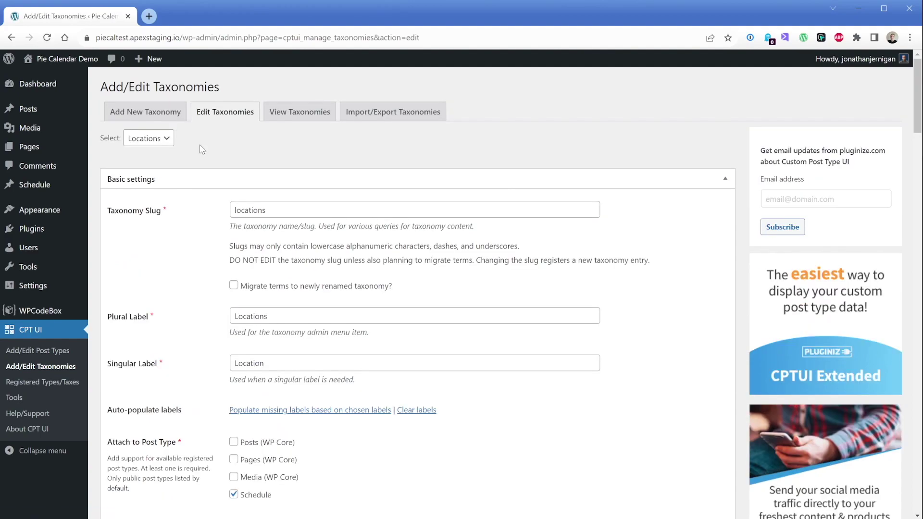
left_click(166, 140)
left_click(175, 144)
left_click_drag(910, 122, 910, 382)
left_click(248, 266)
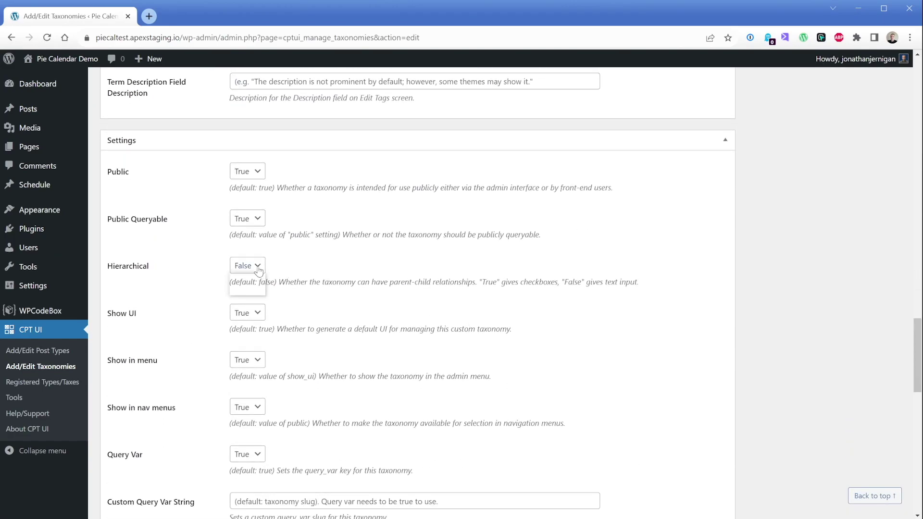
left_click(244, 289)
scroll(209, 445, "down", 15)
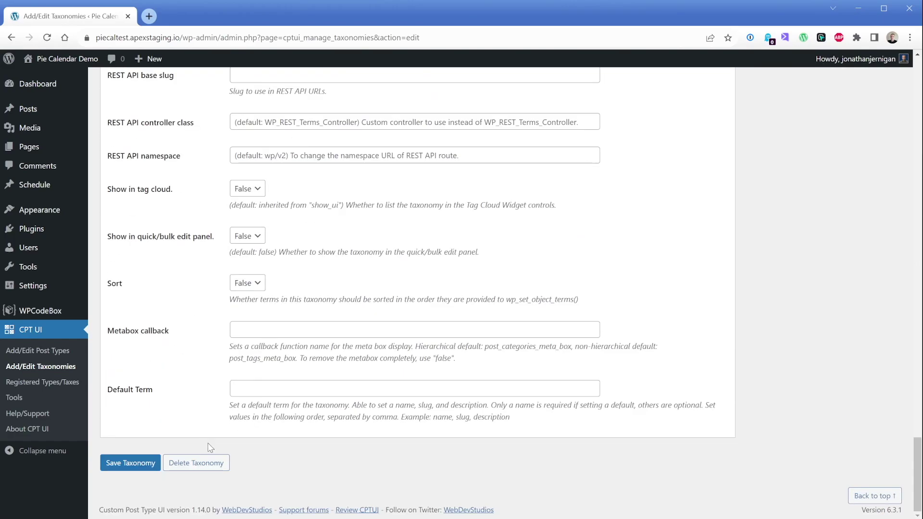
left_click(129, 459)
mouse_move(45, 187)
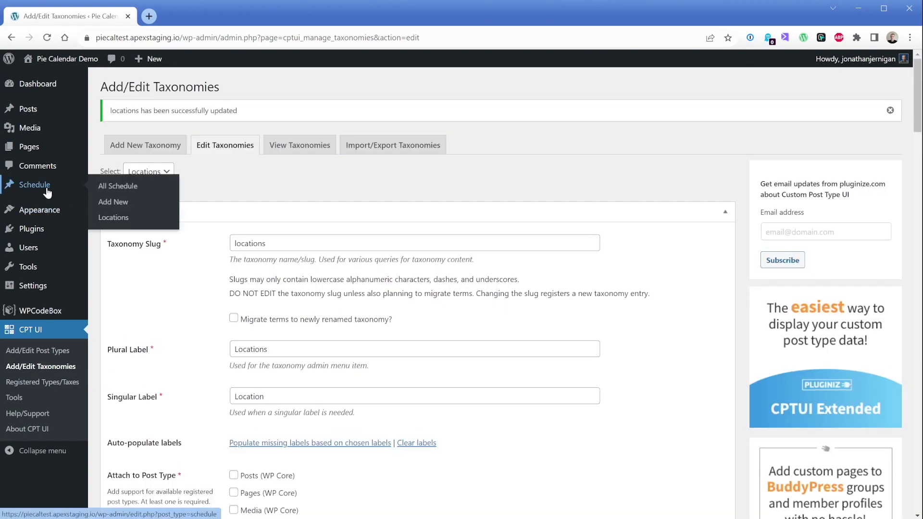
On the Schedule Locations screen, add the terms 'Studio A' and 'Studio B'
left_click(107, 218)
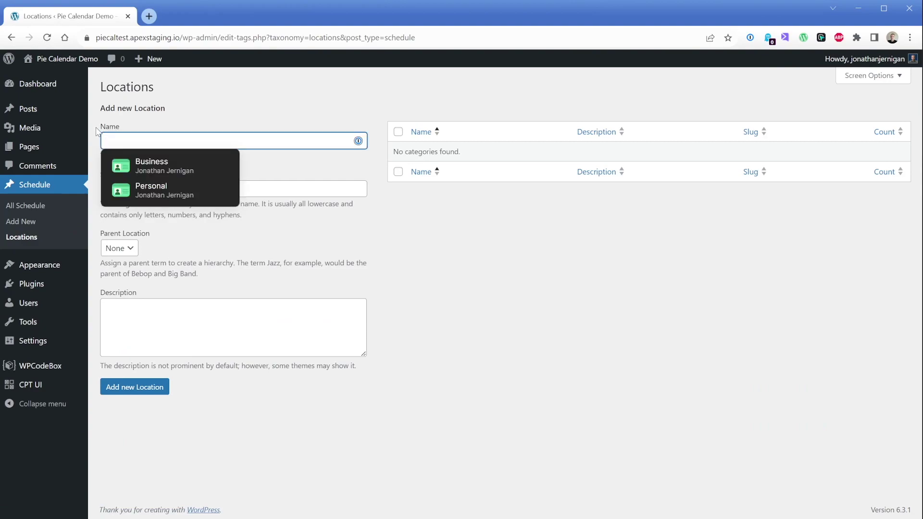
type("Studio A")
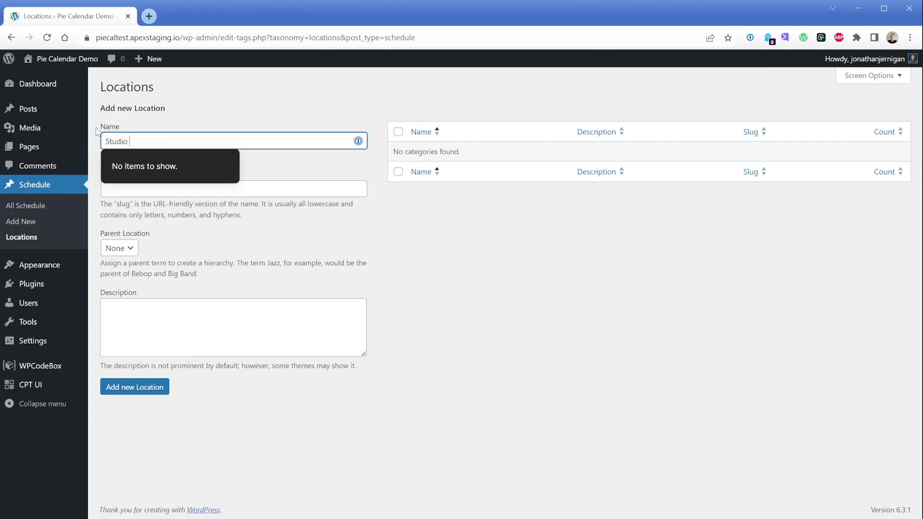
key("Return")
type("Studio B")
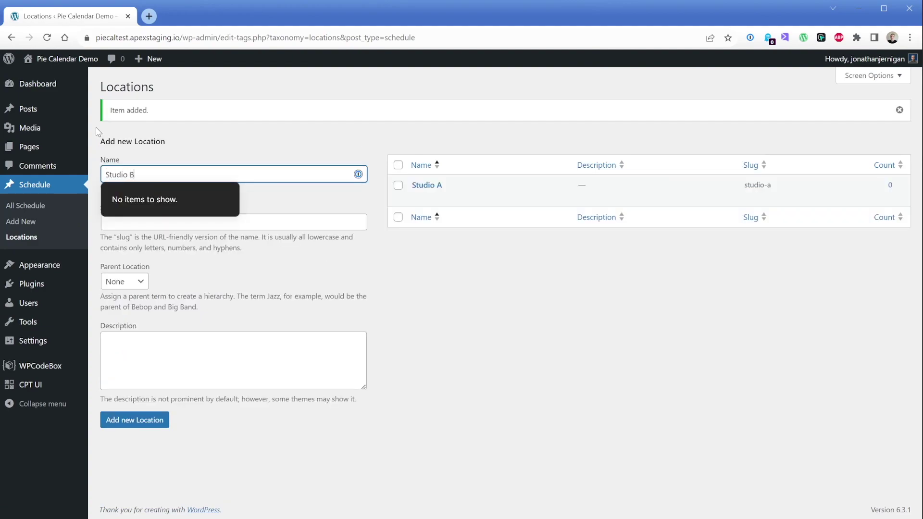
key("Return")
left_click(98, 131)
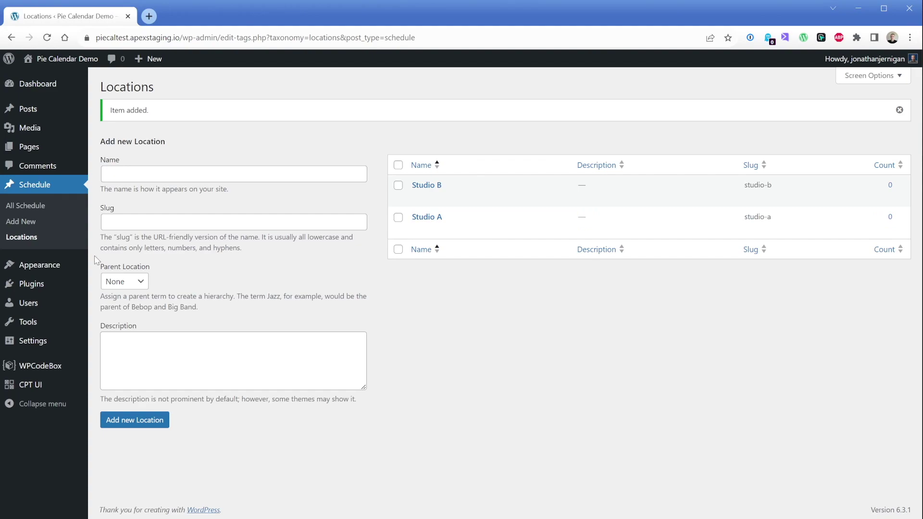
Create a Schedule entry titled 'Modern Jazz' with the text 'Technique Level 1. Ages 10-30.'
left_click(30, 223)
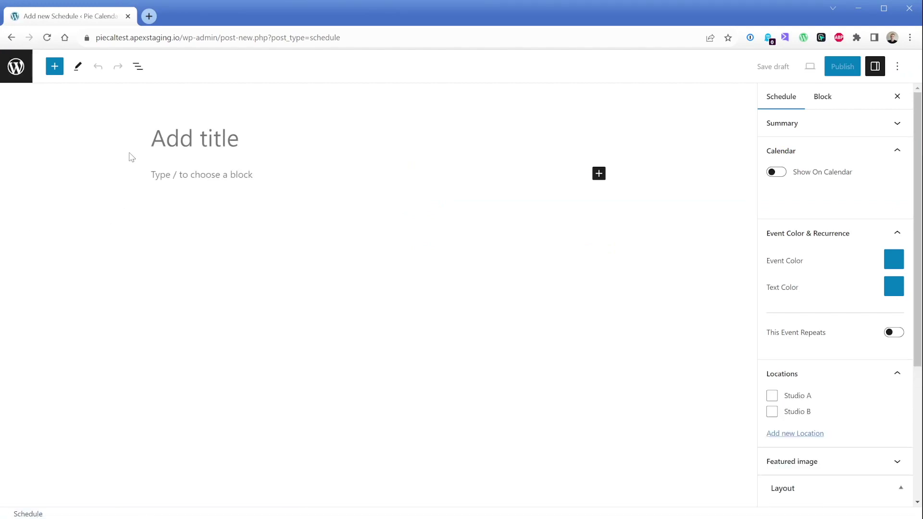
type("Modern Ja")
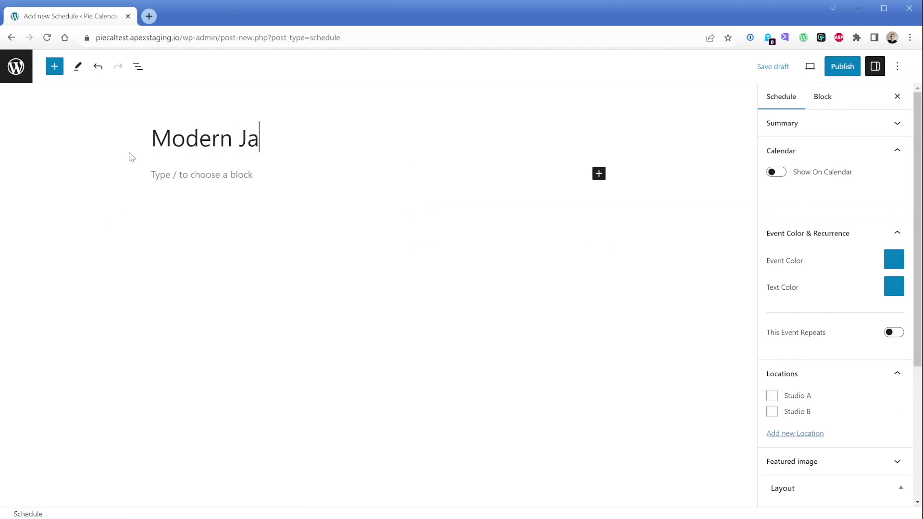
type("zz")
key("Return")
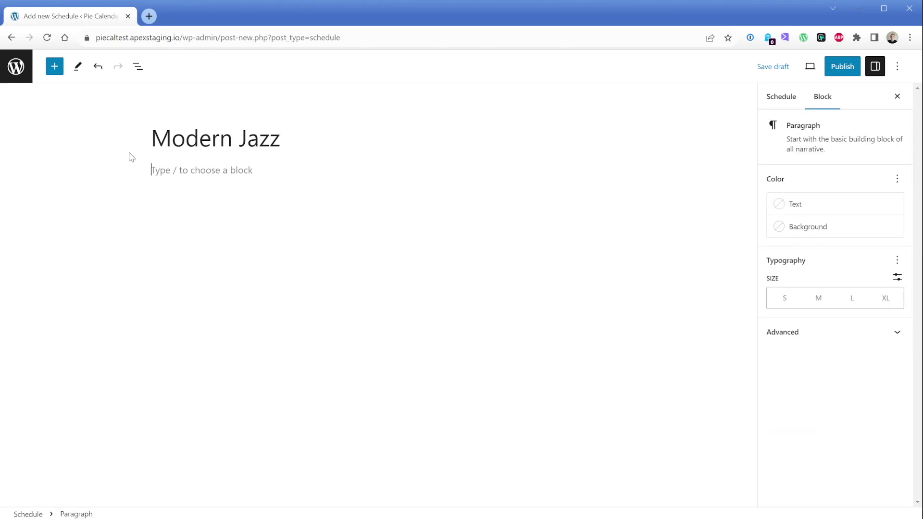
type("Technique Level 1.")
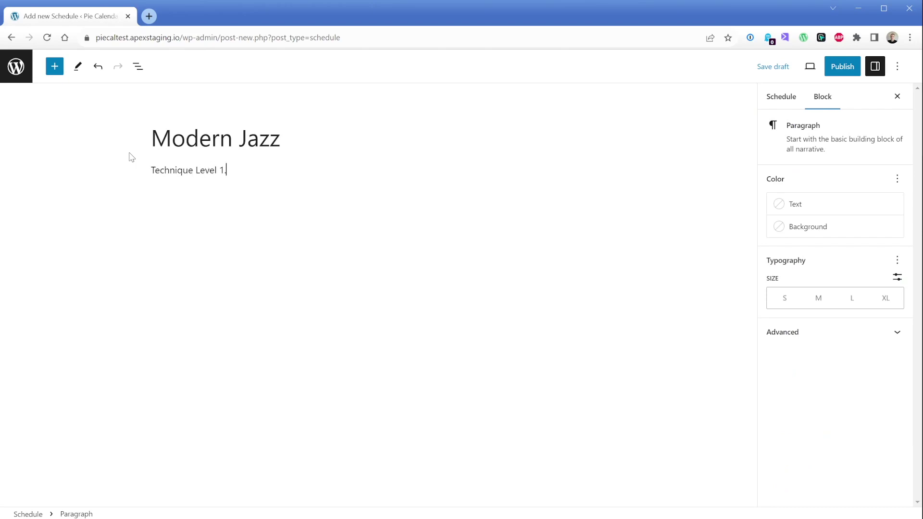
type(" Ages 10-30.")
left_click(131, 157)
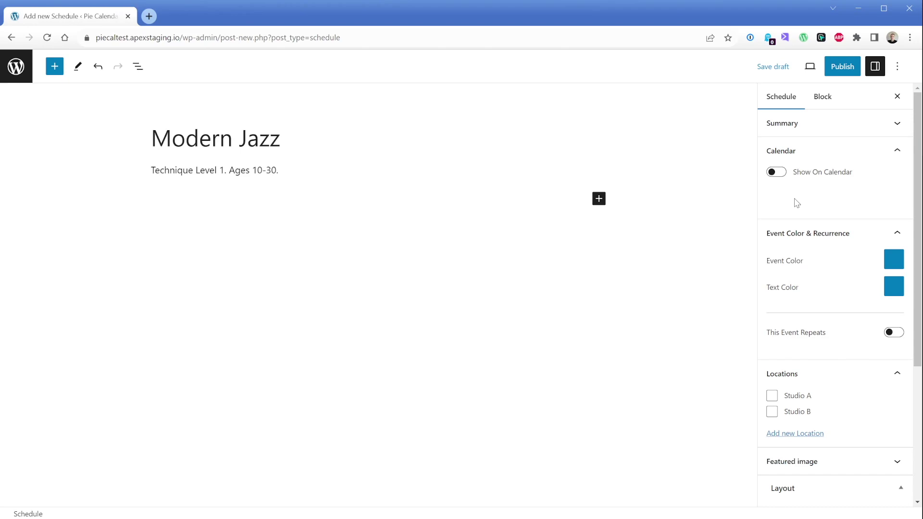
Turn on Show On Calendar and set the start to Sep 11, 2023 at 05:30 PM
left_click(778, 173)
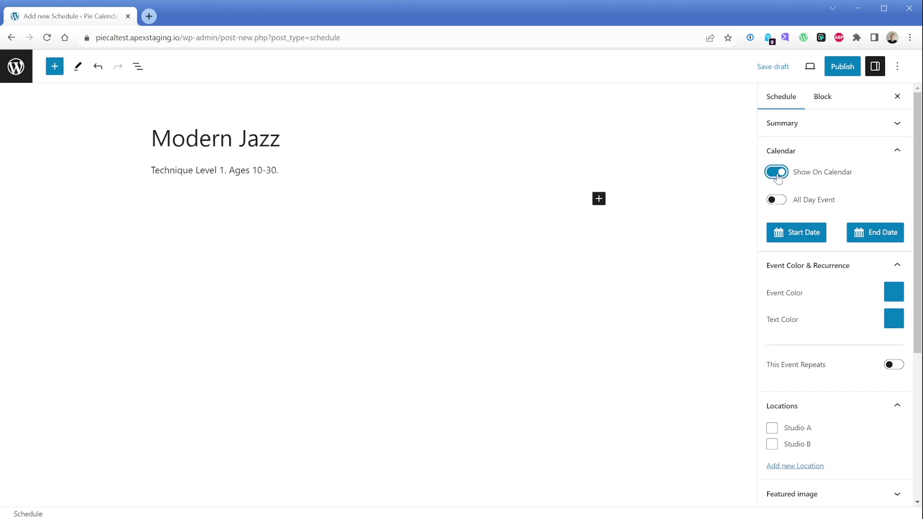
left_click(789, 236)
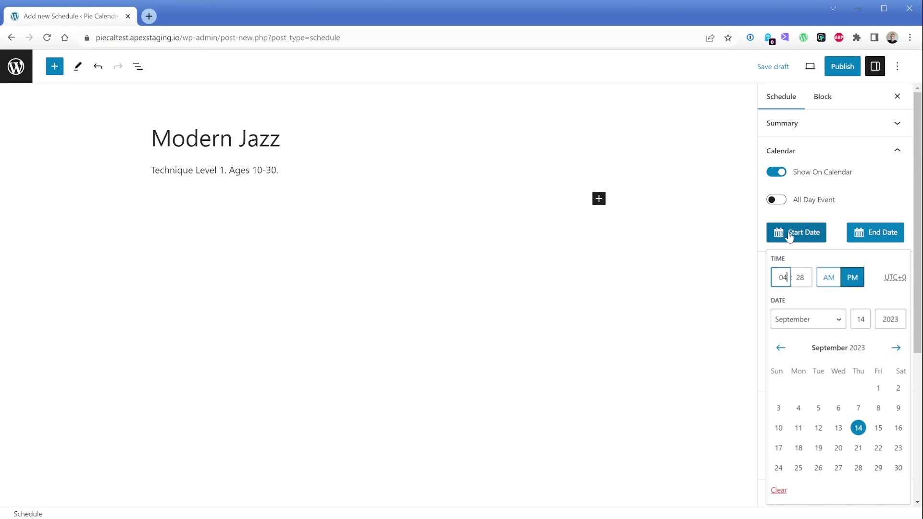
left_click(798, 430)
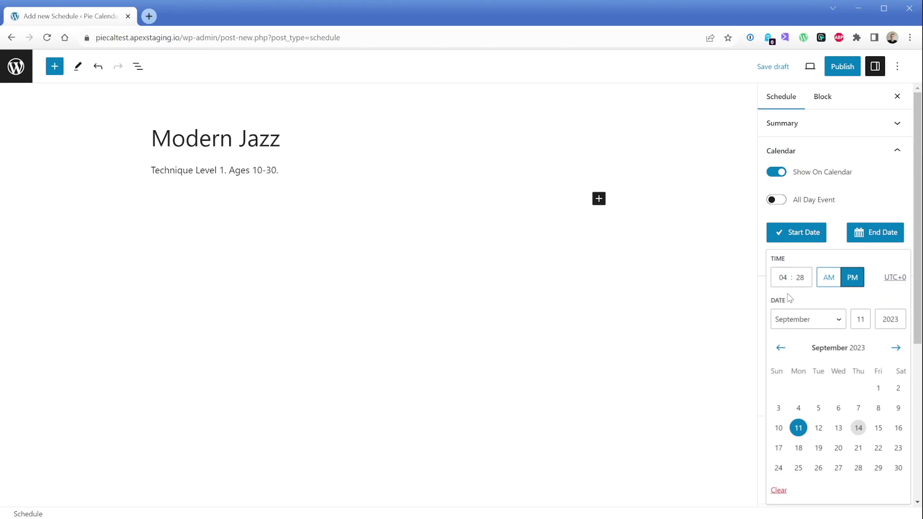
left_click(782, 277)
type("05")
key("Tab")
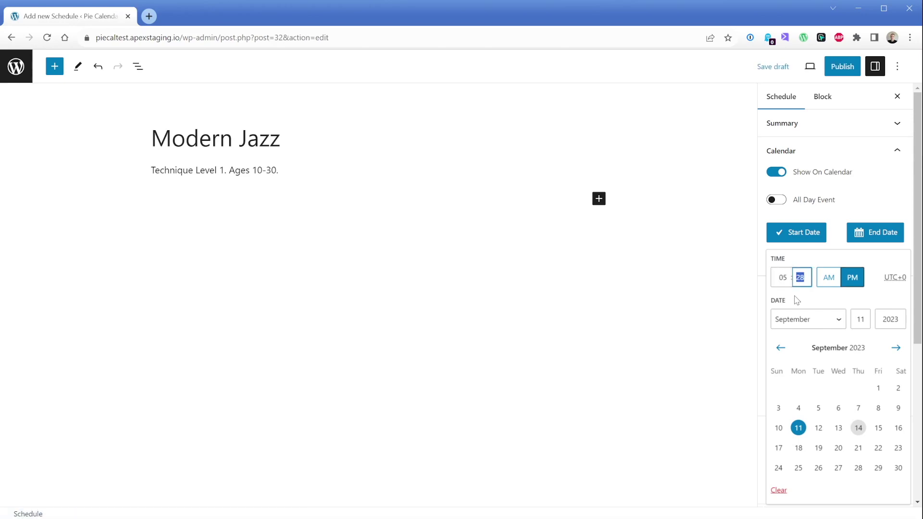
type("30")
left_click(796, 300)
left_click(839, 239)
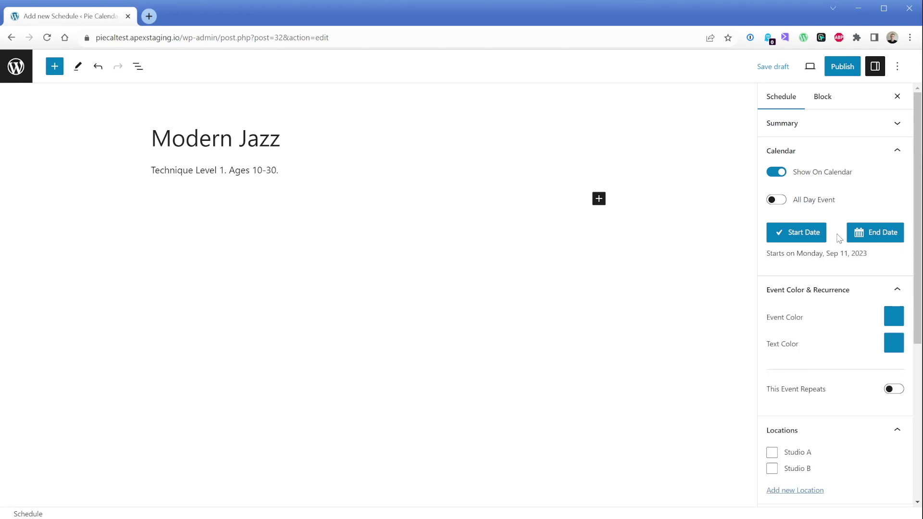
Set the end date to Sep 11, 2023 at 06:30 PM
left_click(873, 234)
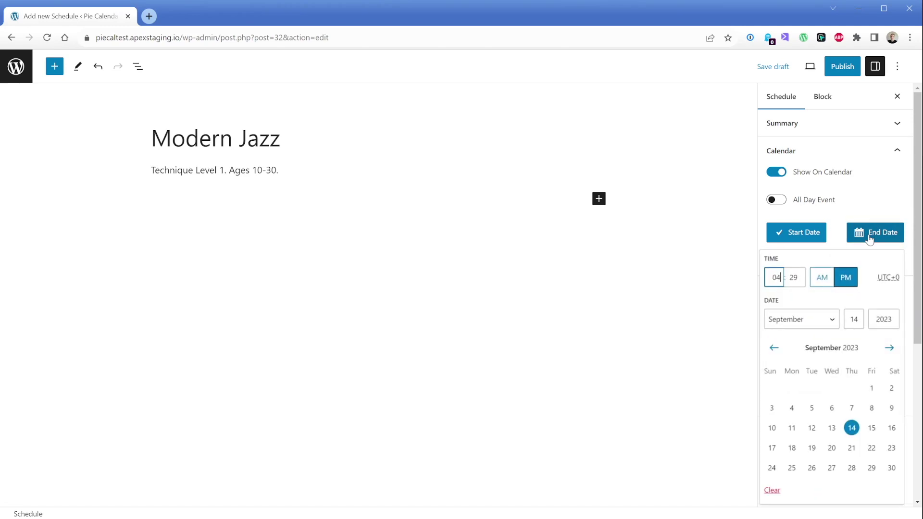
left_click(792, 429)
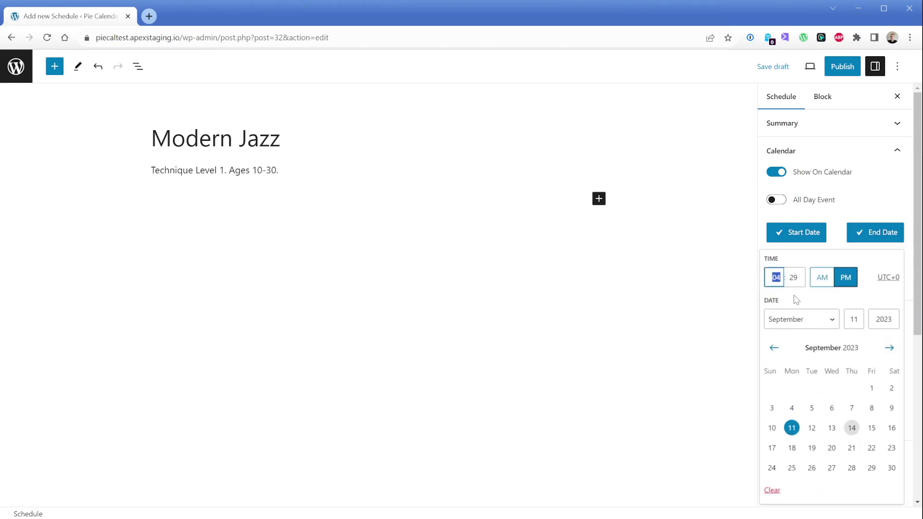
type("06")
key("Tab")
type("30")
left_click(835, 239)
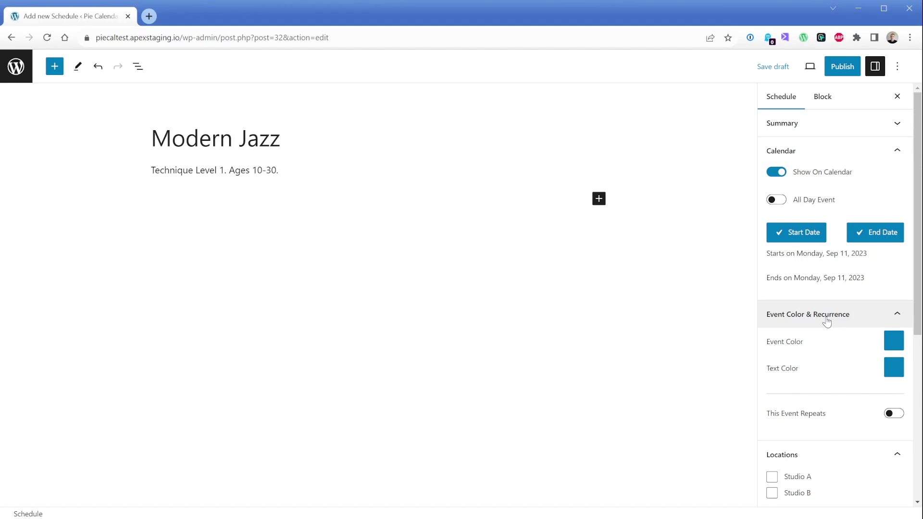
Set Modern Jazz's event colour to bright yellow (#FFD900)
left_click(894, 346)
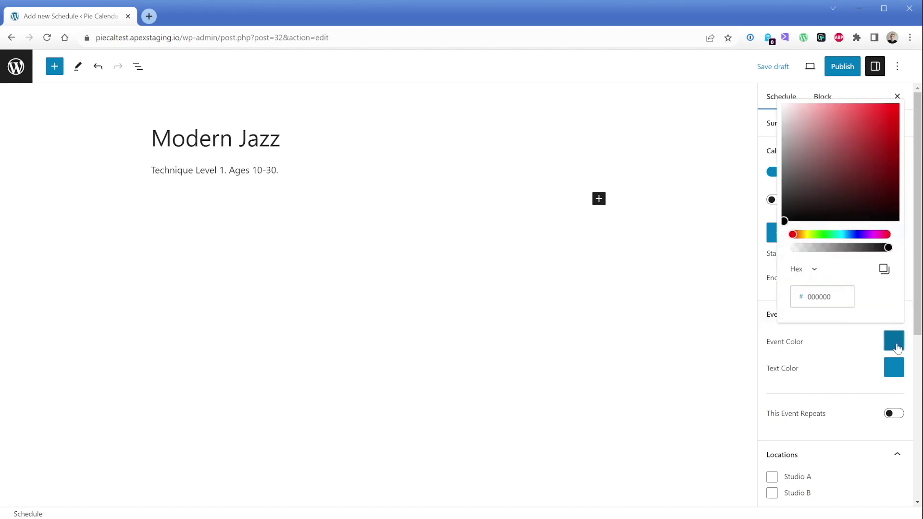
left_click(804, 236)
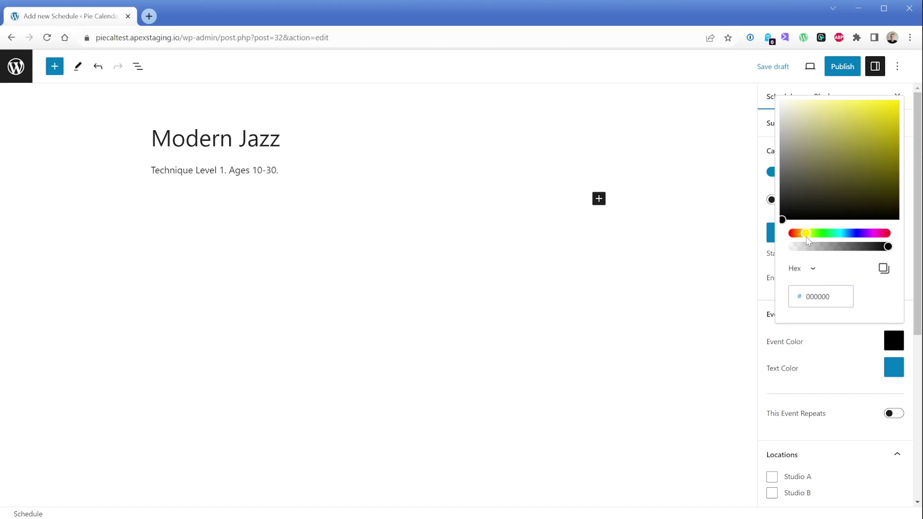
left_click_drag(880, 132, 899, 100)
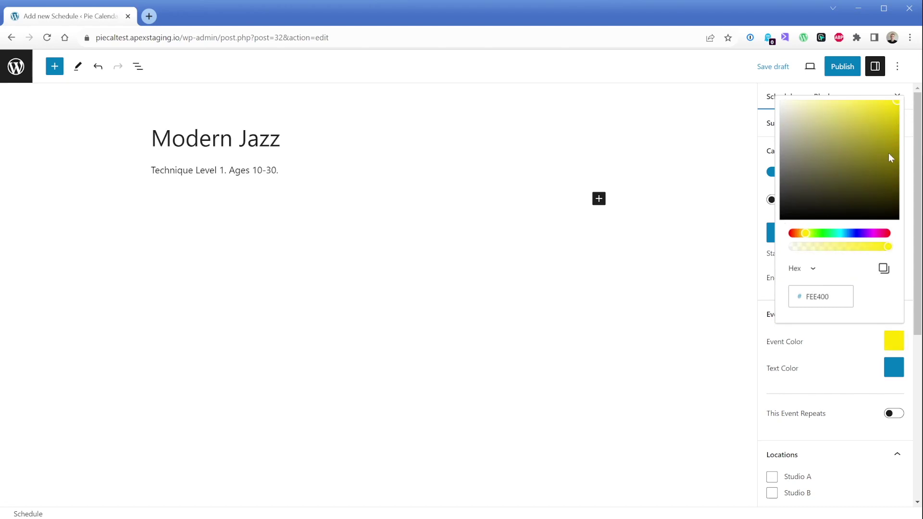
left_click(808, 236)
left_click(806, 236)
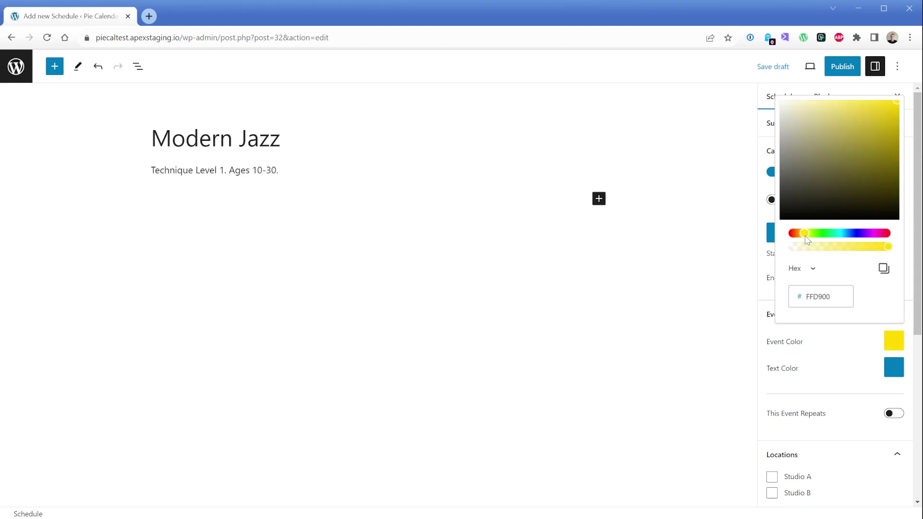
left_click(850, 349)
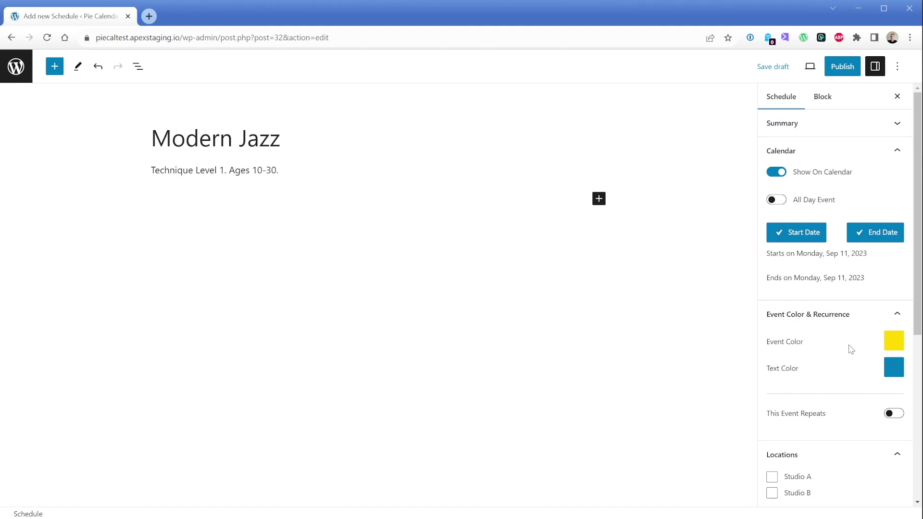
Set the Modern Jazz text colour to black
left_click(891, 369)
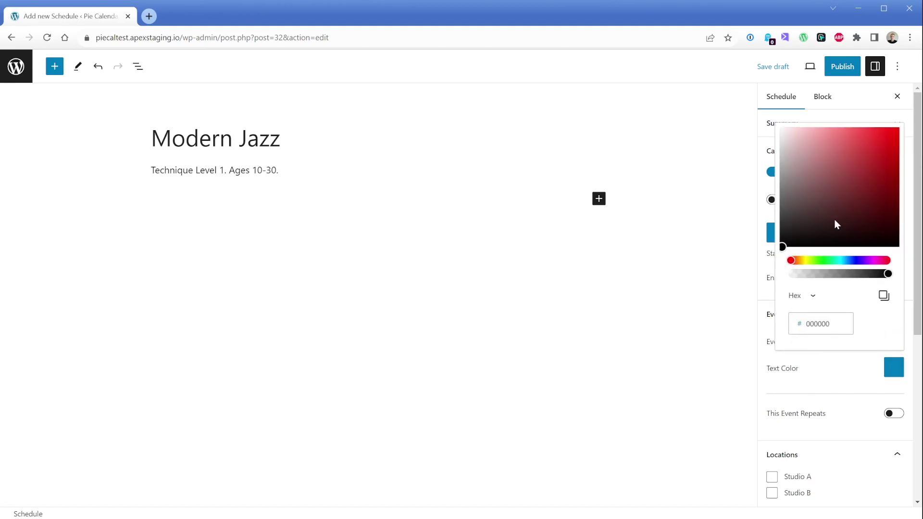
left_click(805, 221)
left_click_drag(799, 230, 780, 246)
left_click(840, 386)
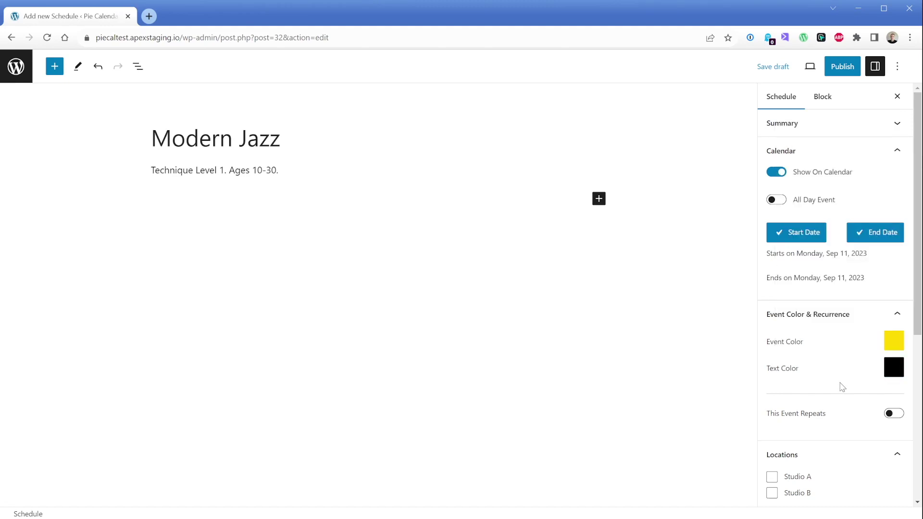
Make Modern Jazz repeat every 1 week
scroll(913, 366, "down", 3)
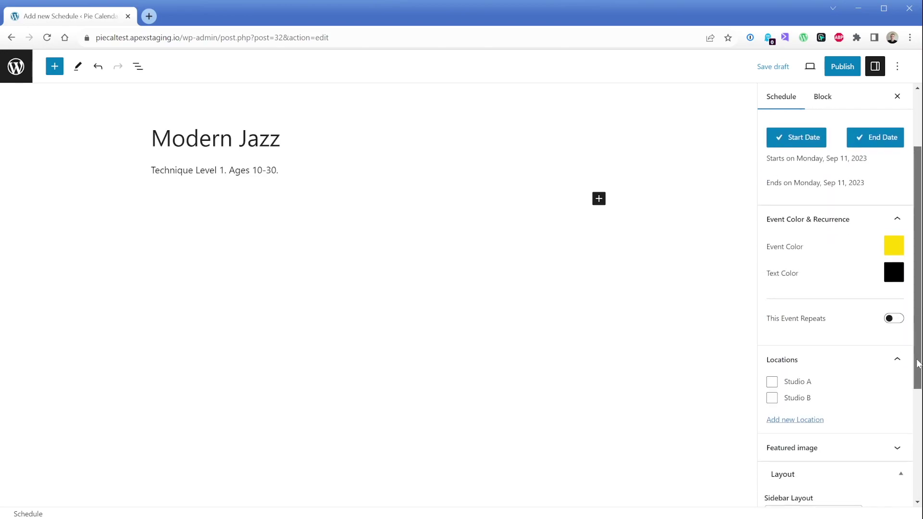
left_click(894, 266)
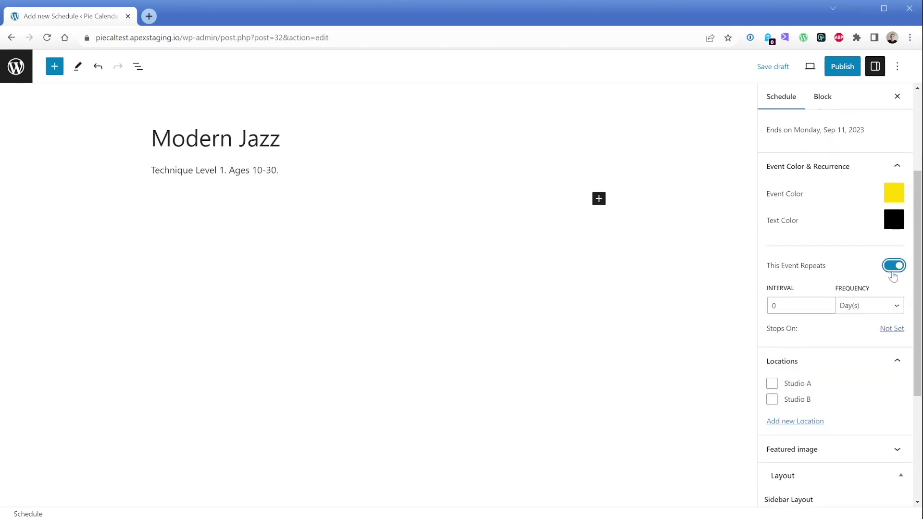
left_click(775, 306)
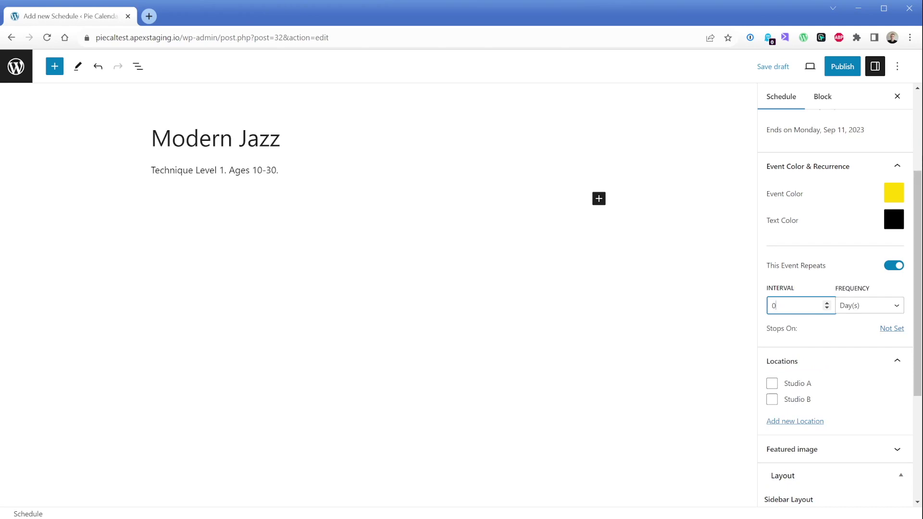
key("ctrl+a")
type("1")
left_click(858, 307)
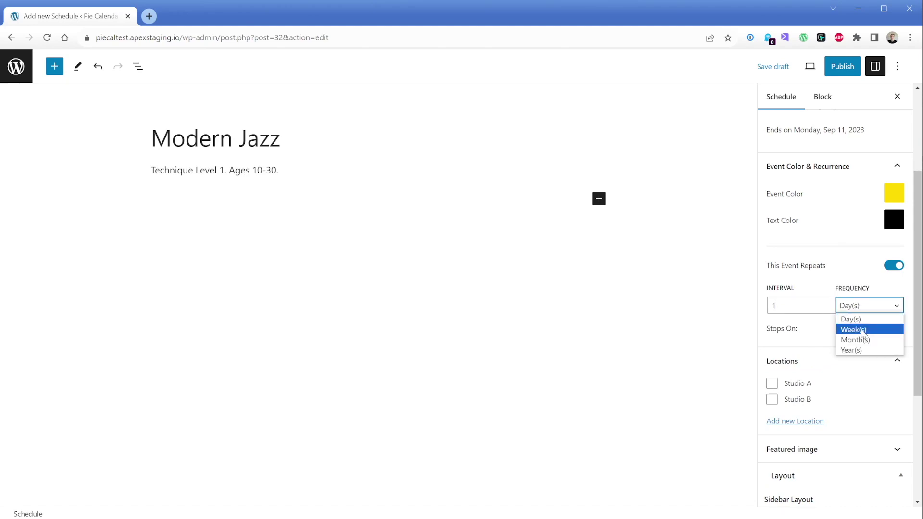
left_click(864, 331)
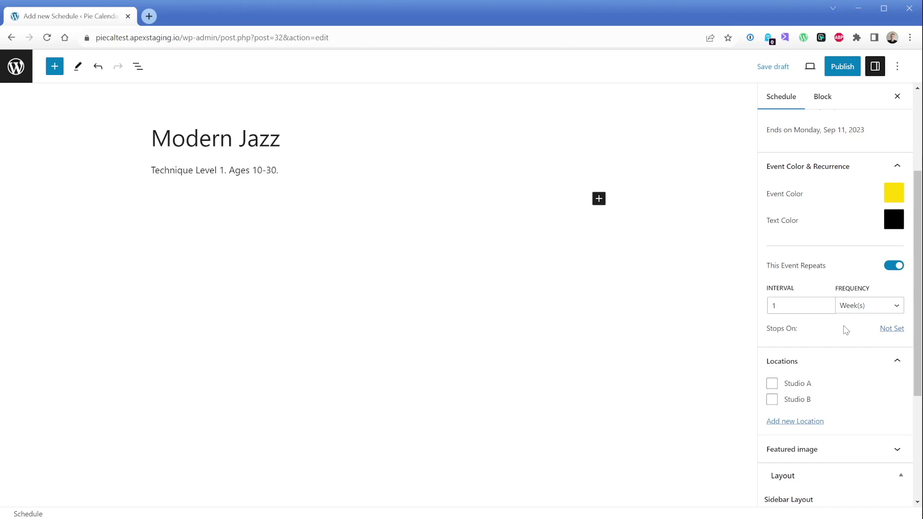
Set the repetition to stop on Monday, April 22, 2024
scroll(845, 318, "down", 1)
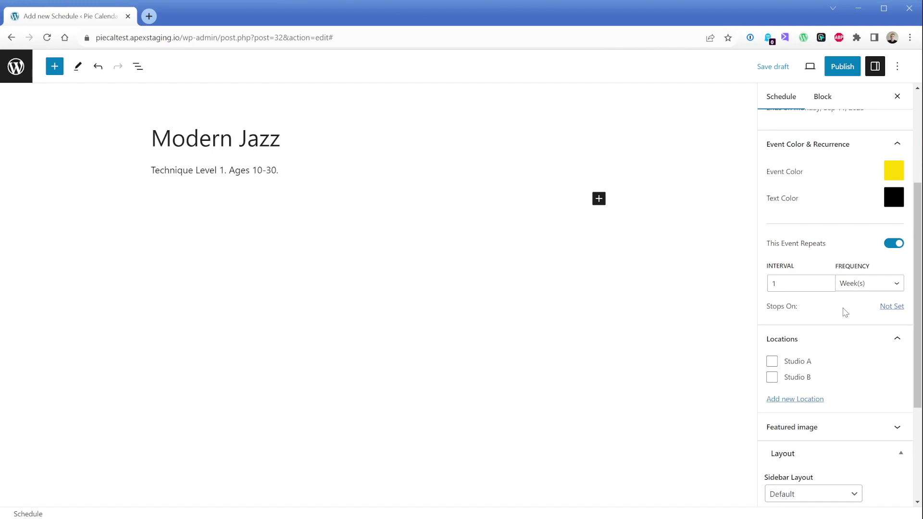
left_click(891, 307)
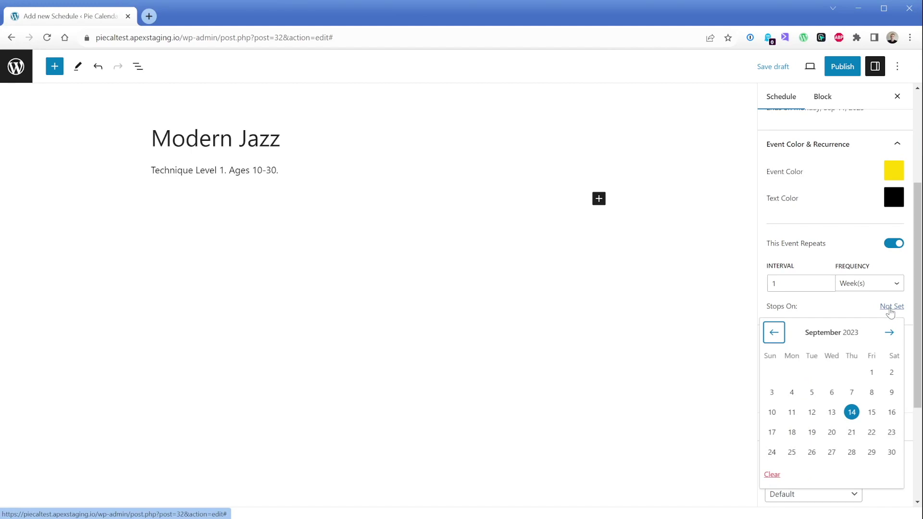
left_click(889, 334)
left_click(889, 335)
left_click(888, 336)
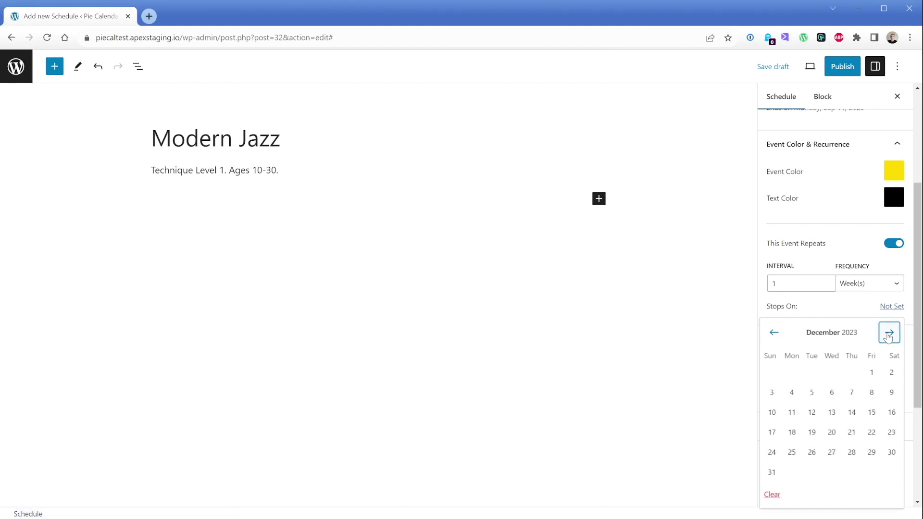
left_click(889, 335)
left_click(888, 335)
left_click(888, 335)
left_click(888, 335)
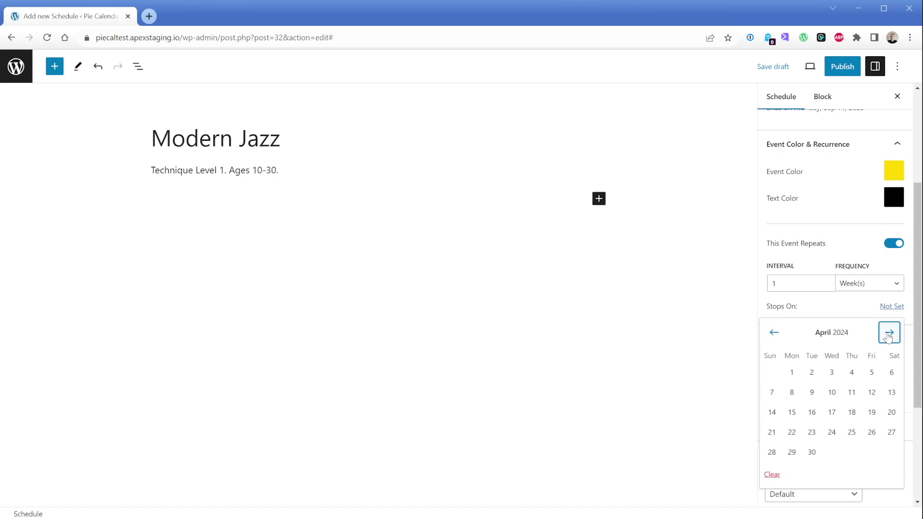
left_click(792, 436)
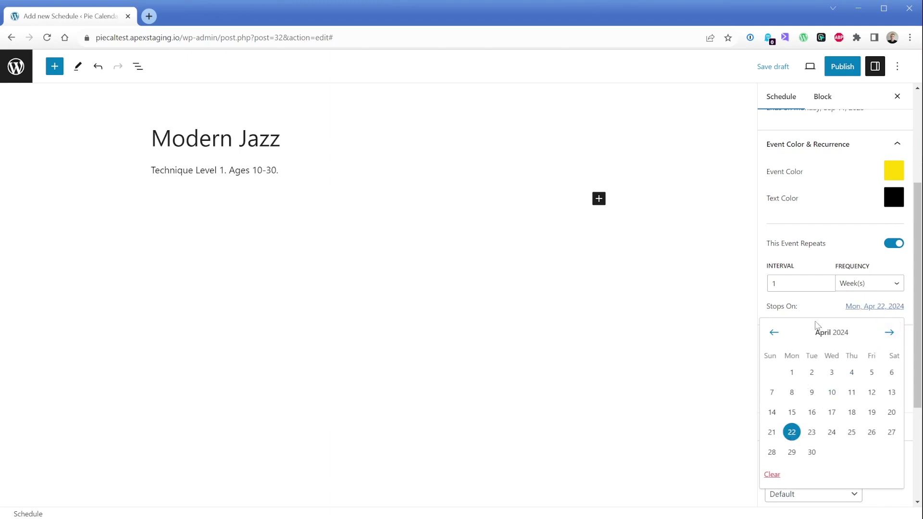
left_click(826, 313)
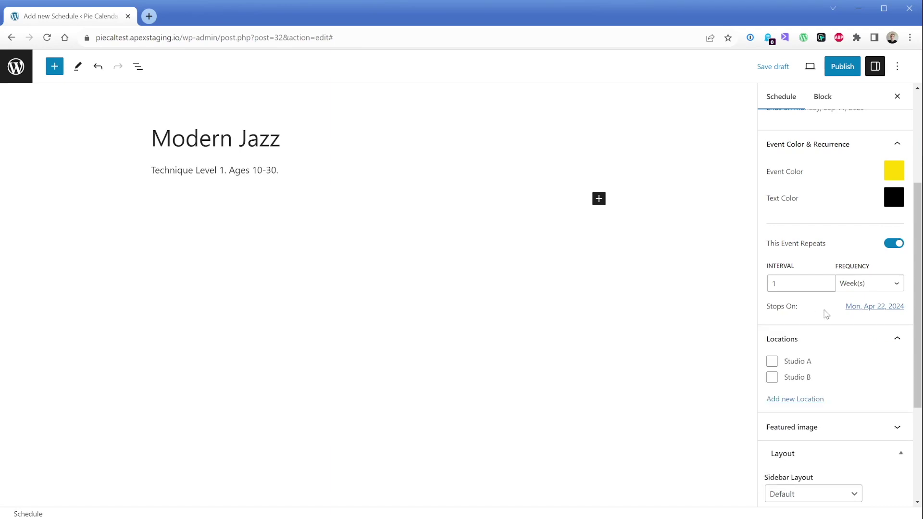
left_click(814, 343)
left_click(814, 344)
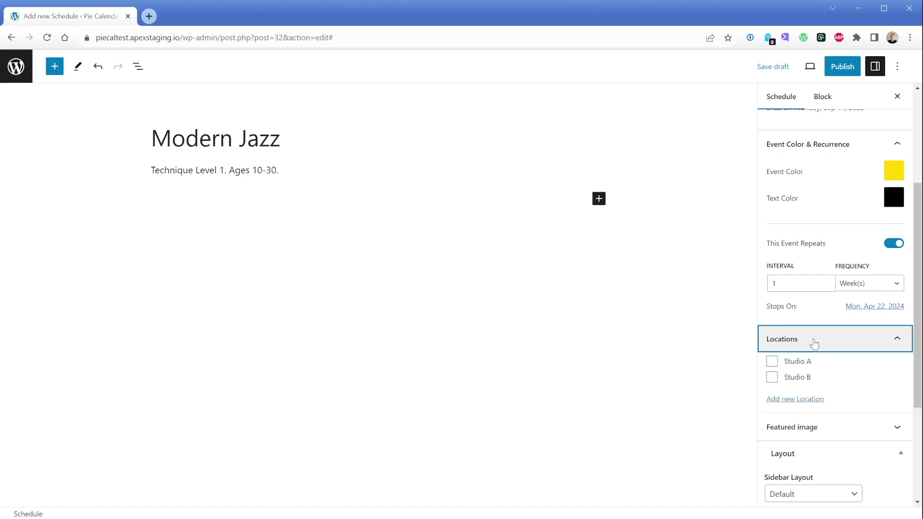
Tick Studio B for Modern Jazz, publish it, and return to the All Schedule list
left_click(800, 384)
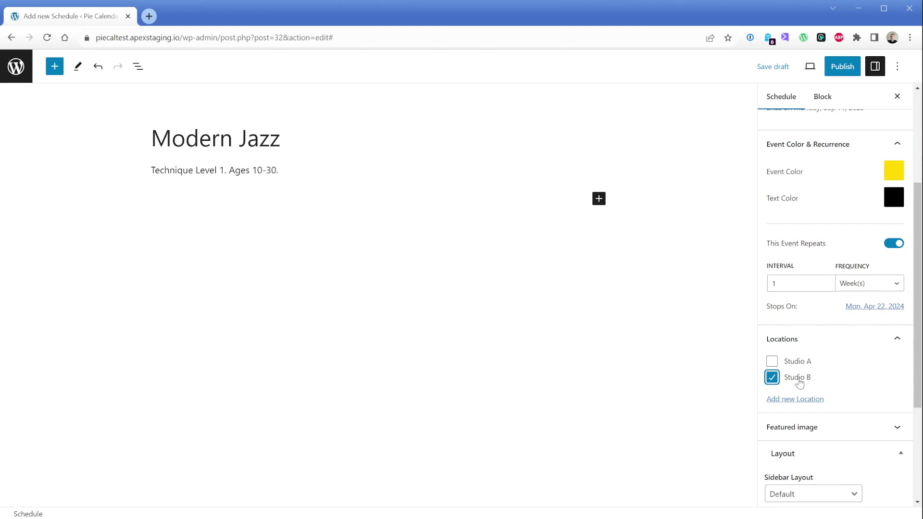
left_click(842, 67)
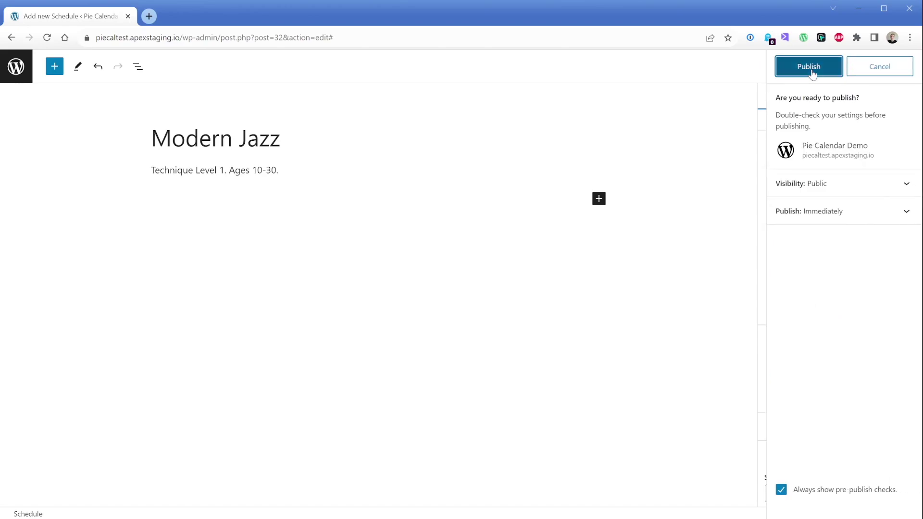
left_click(813, 68)
left_click(16, 67)
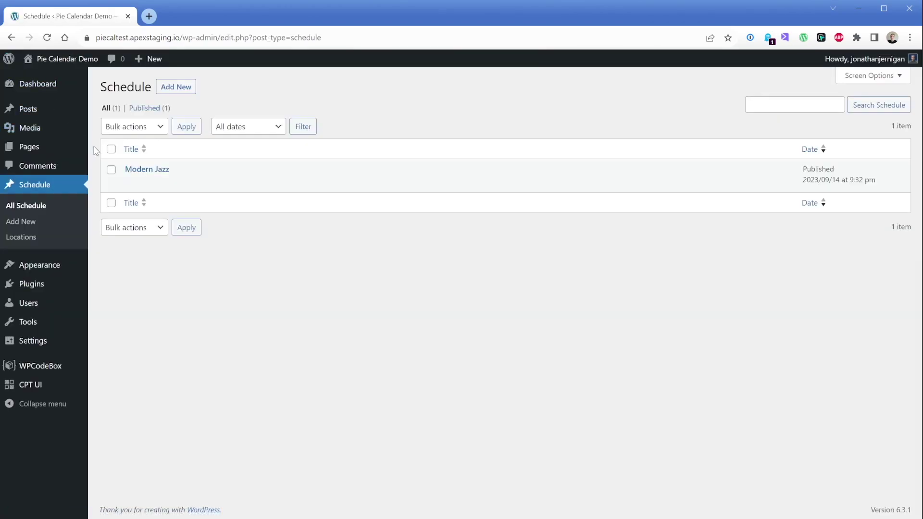
mouse_move(35, 152)
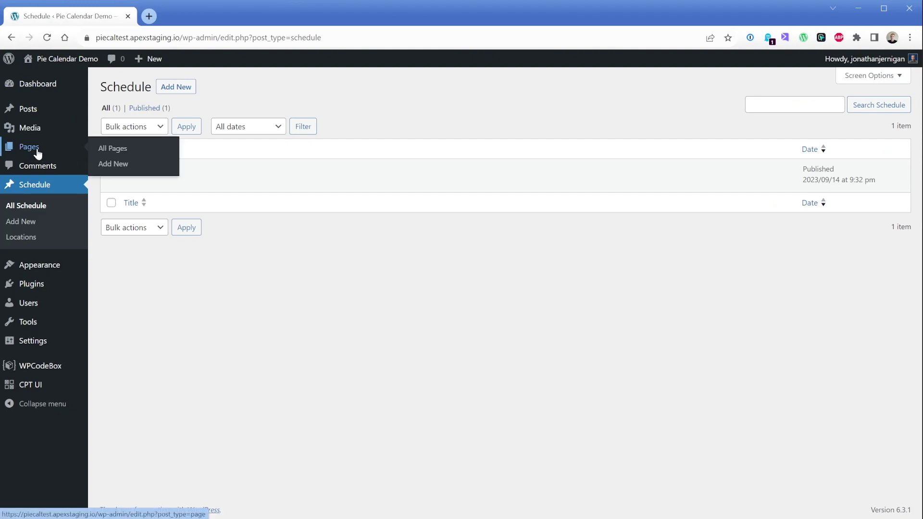
Add a Shortcode block containing [piecal] to the Home page, update it, and view it live
left_click(37, 153)
left_click(132, 183)
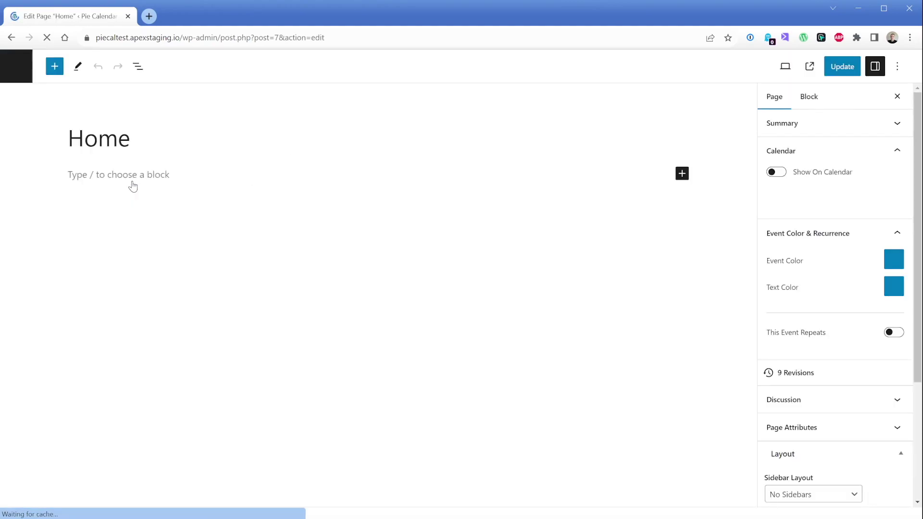
left_click(133, 186)
type("/sh")
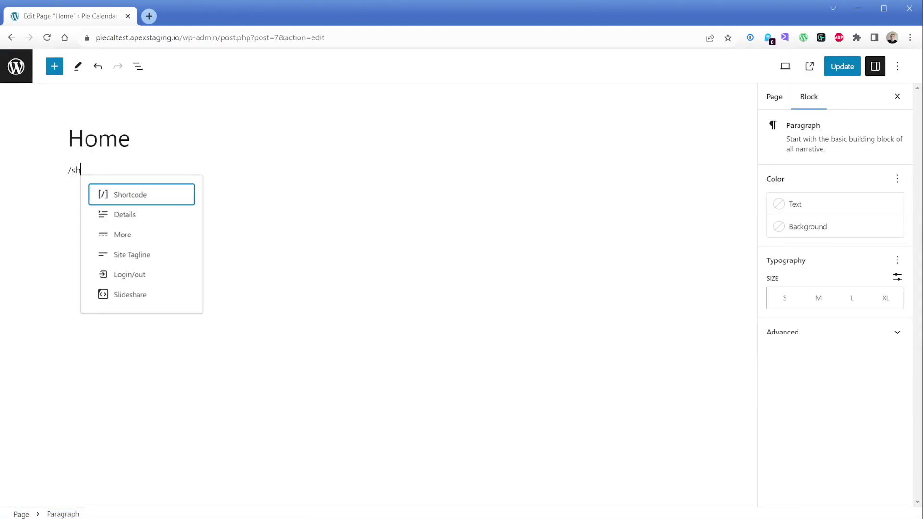
key("Return")
type("[")
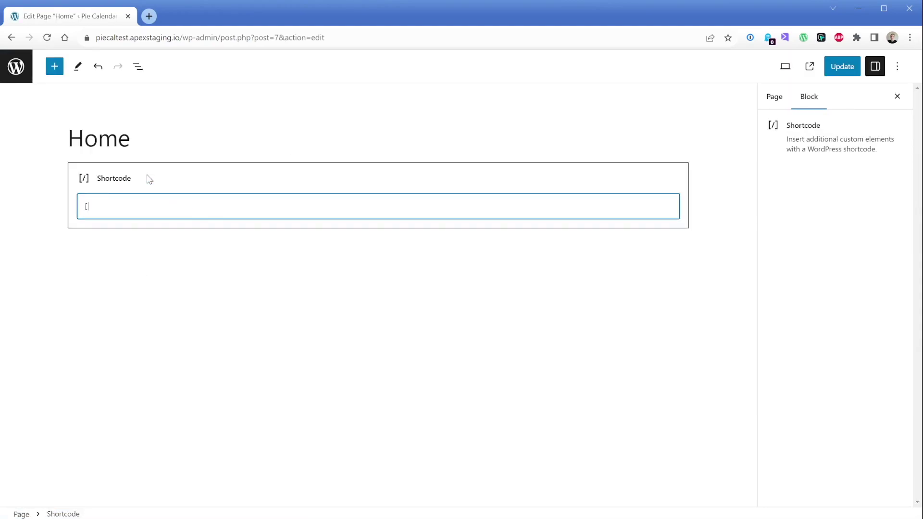
type("piecal]")
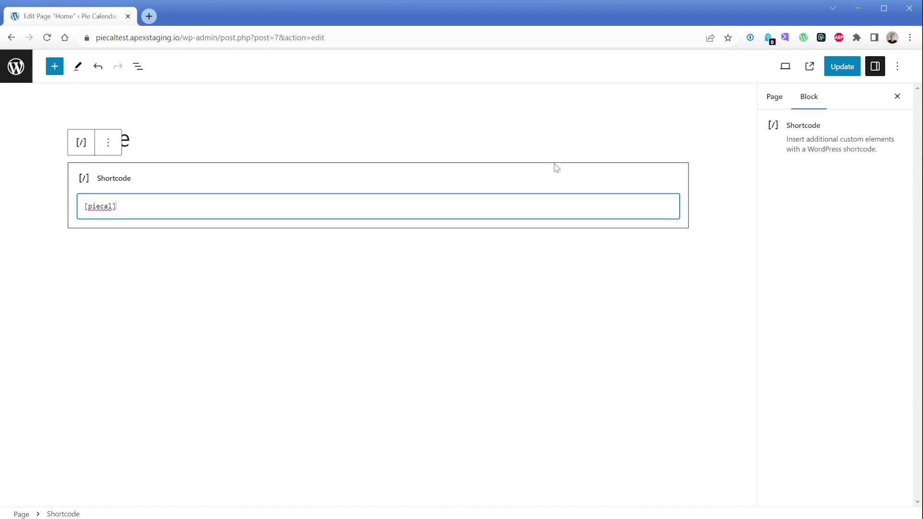
left_click(839, 71)
left_click(94, 486)
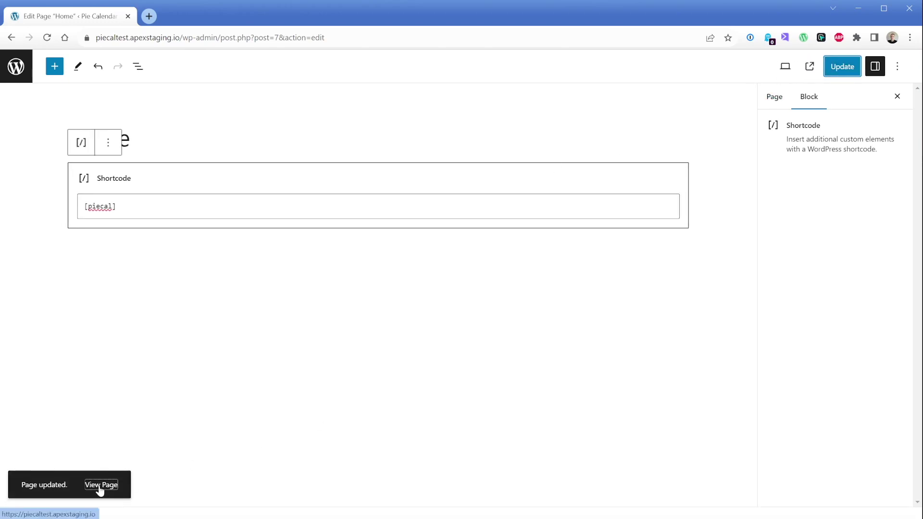
Preview the calendar in Month - List view, then in Week - Time Grid view
scroll(113, 320, "down", 3)
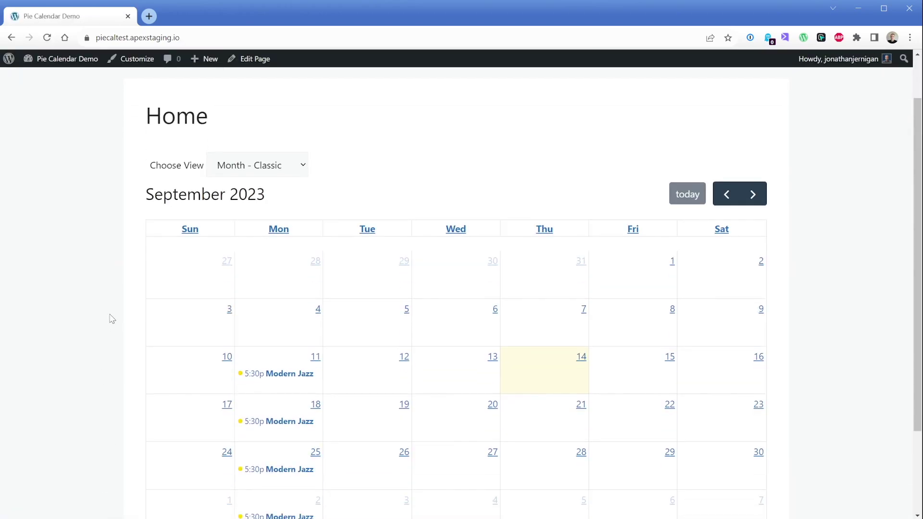
scroll(111, 332, "down", 1)
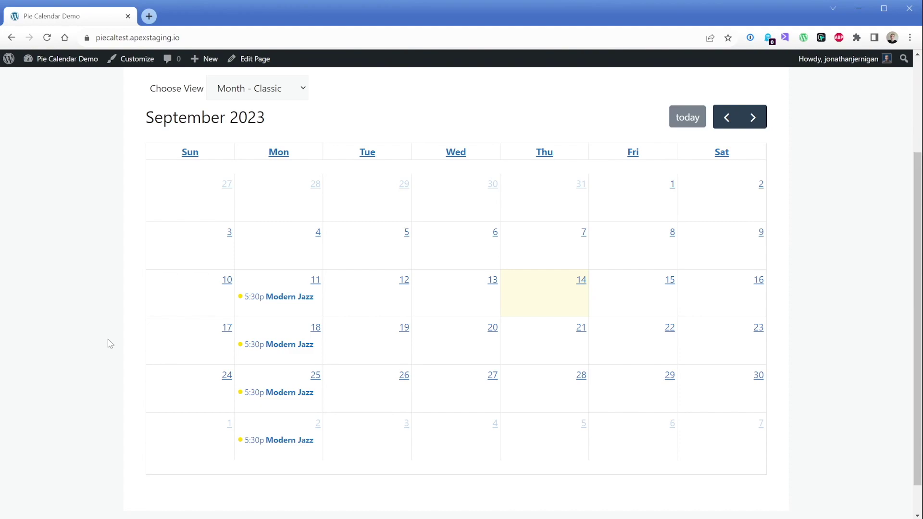
left_click(301, 89)
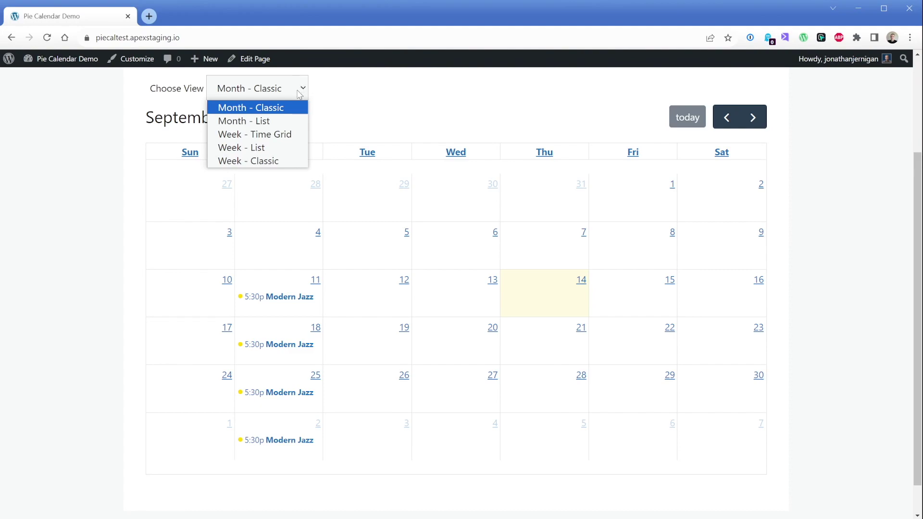
left_click(293, 121)
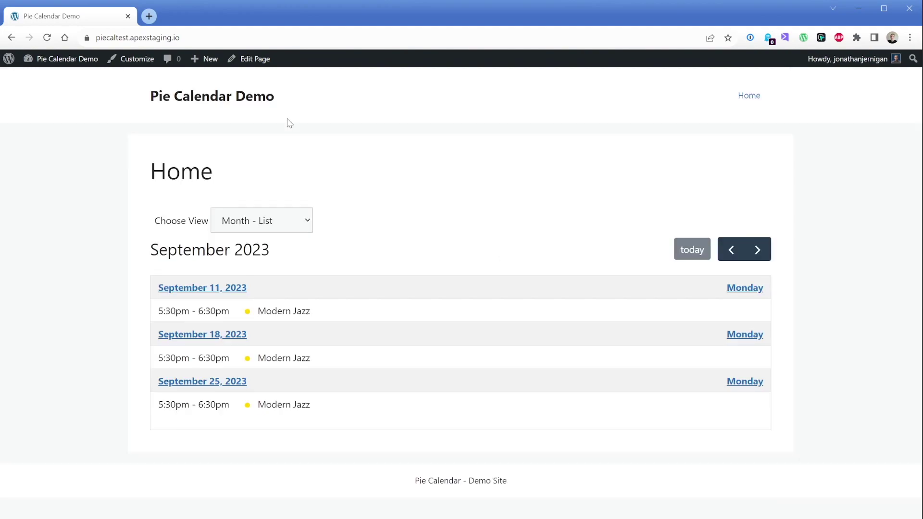
left_click(293, 225)
left_click(292, 253)
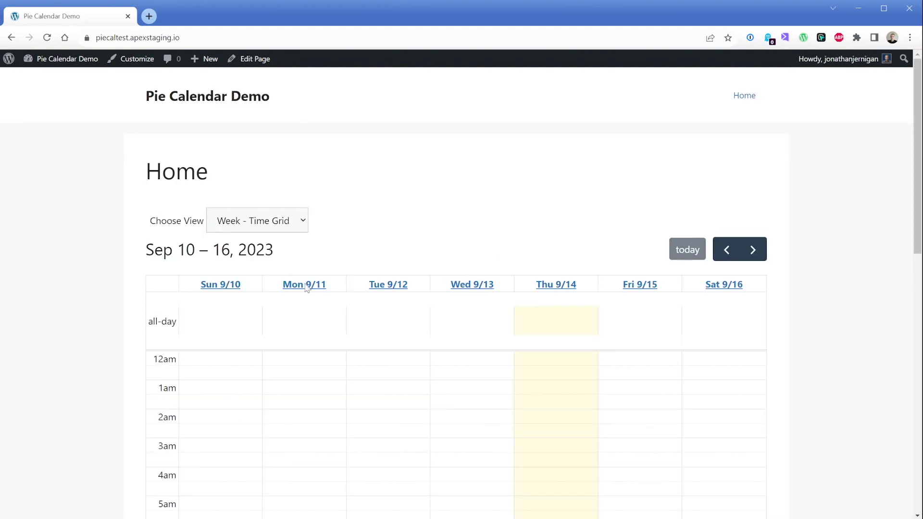
Try the Week - List and Week - Classic views, then go back to editing Home
scroll(323, 363, "down", 11)
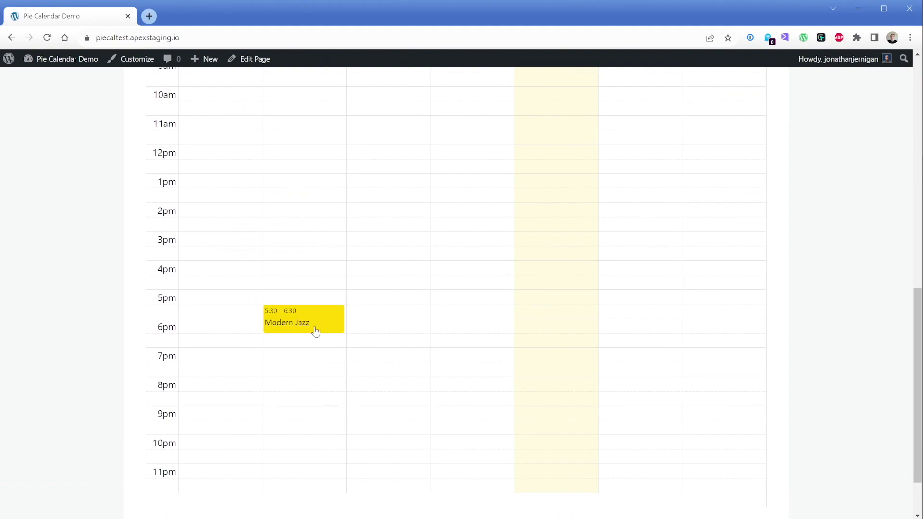
scroll(316, 331, "up", 12)
left_click(276, 227)
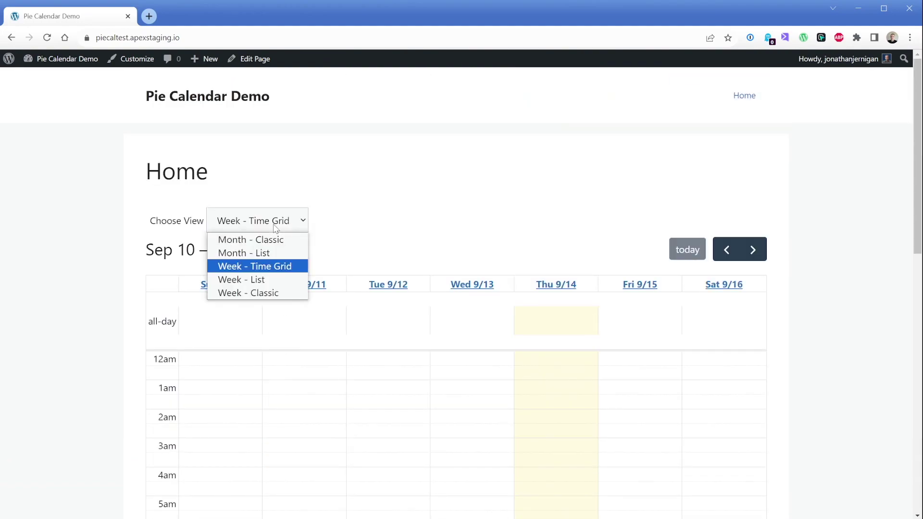
left_click(281, 280)
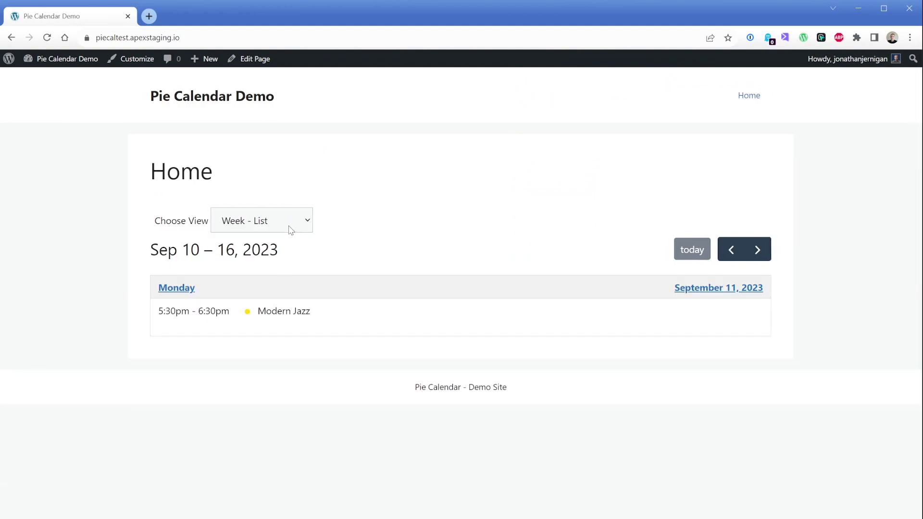
left_click(291, 228)
left_click(291, 293)
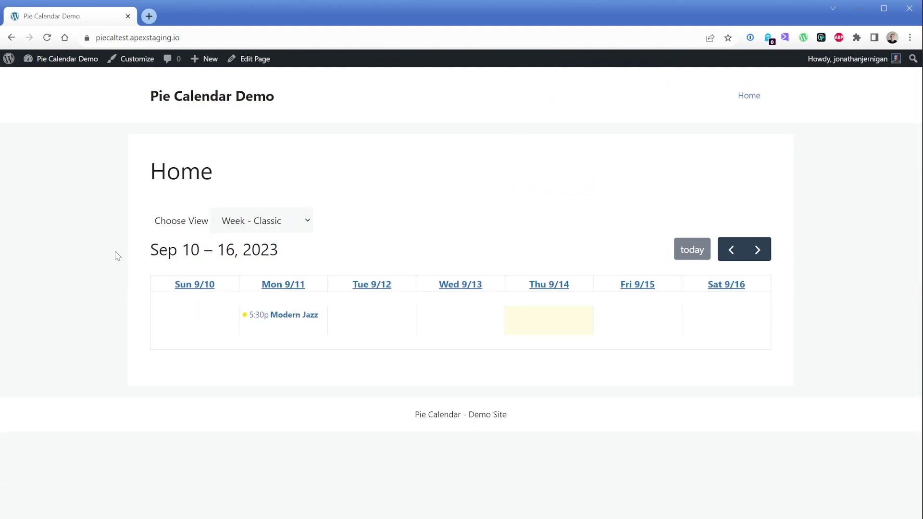
left_click(253, 59)
Add view="listWeek" to the piecal shortcode, update the Home page, and view it live
left_click(119, 207)
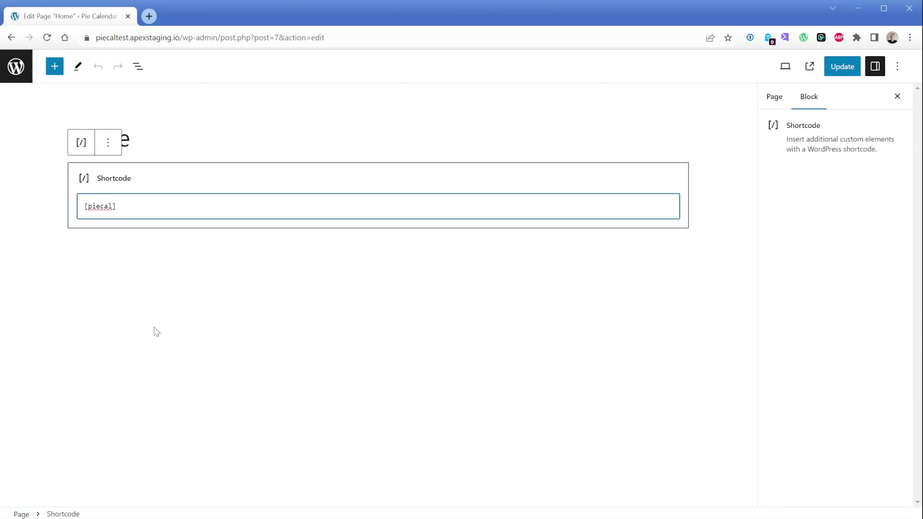
type("view=\"")
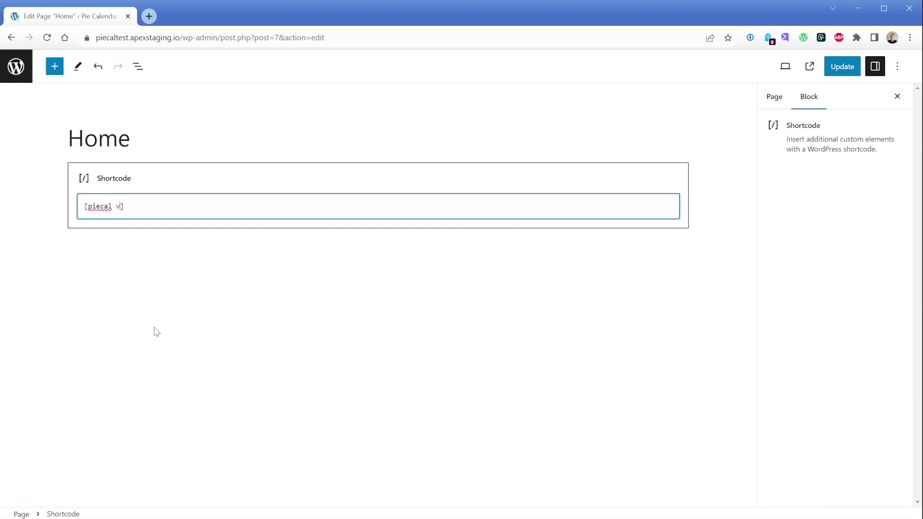
type("listWeek\"")
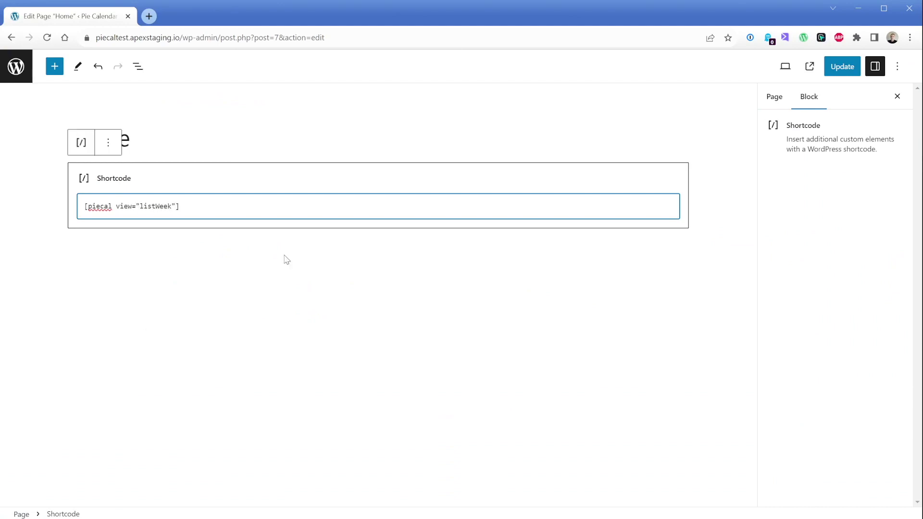
left_click(842, 67)
left_click(102, 487)
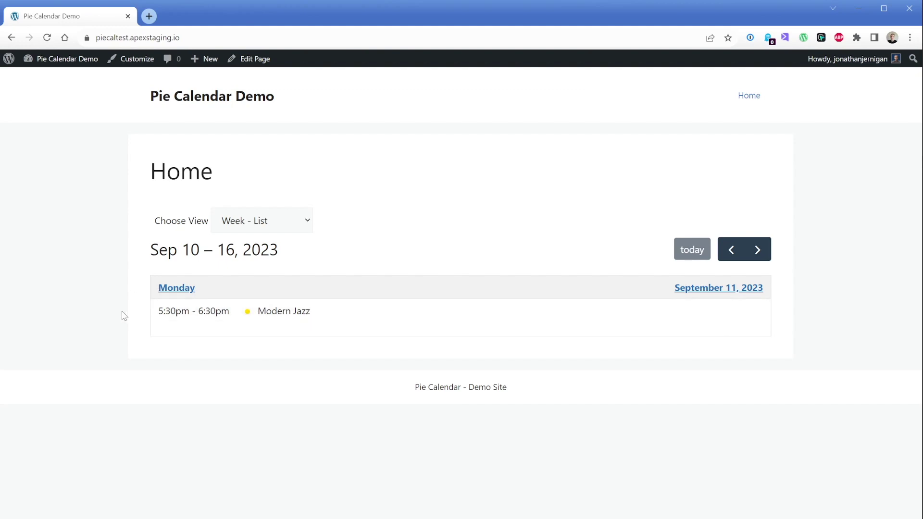
Inspect the Modern Jazz event details and schedule page, then open All Schedule in the admin
left_click(273, 311)
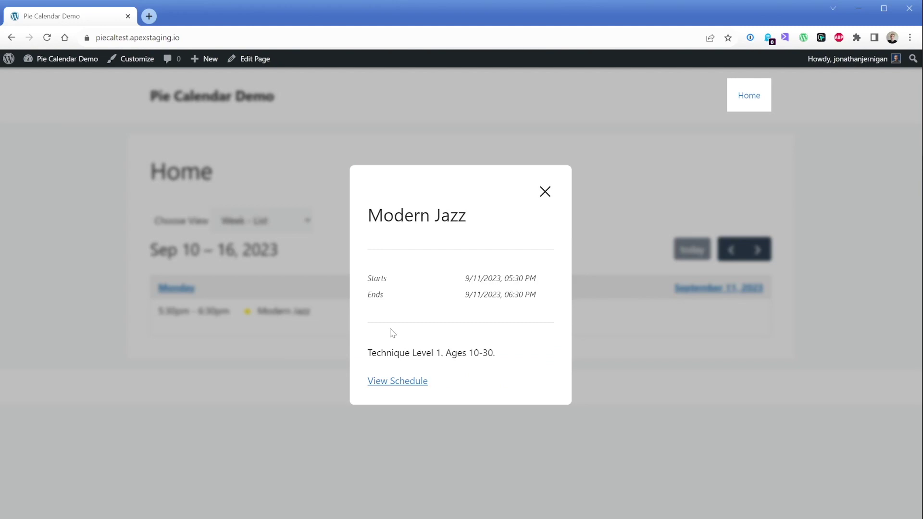
left_click(394, 380)
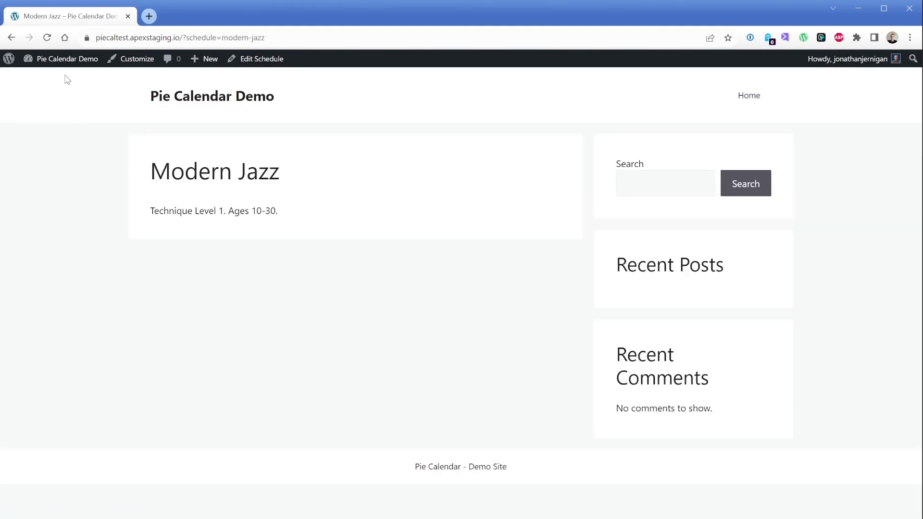
left_click(63, 59)
left_click(37, 225)
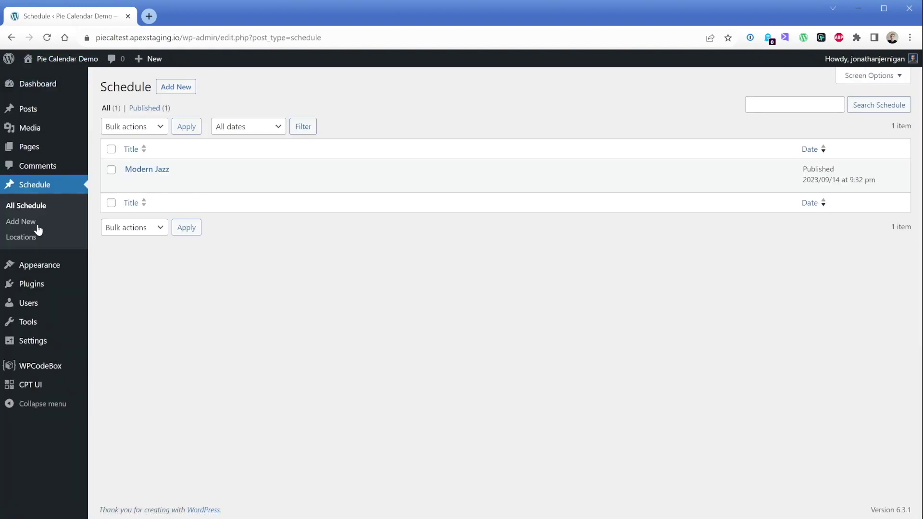
Create schedule entry 'Tonic Dance' with text 'Level: Intermediate / Event' and enable Show On Calendar
left_click(32, 226)
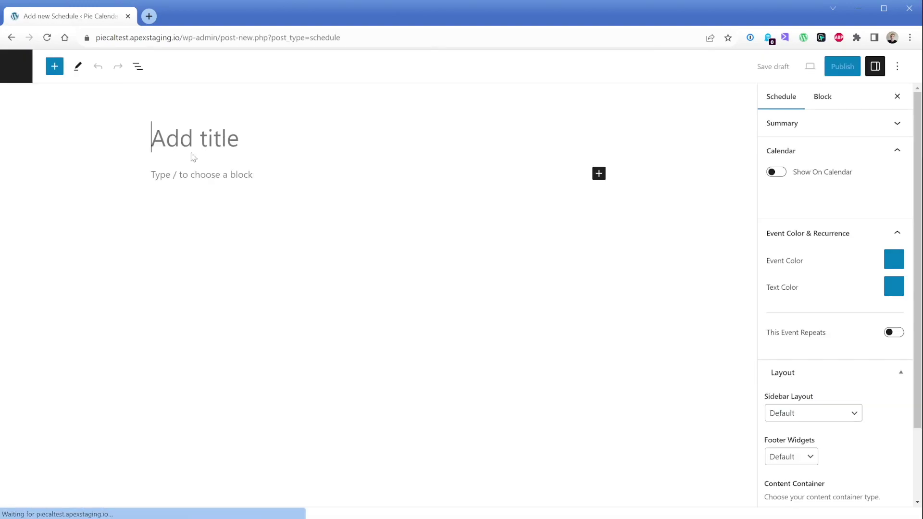
type("Tonic Dance")
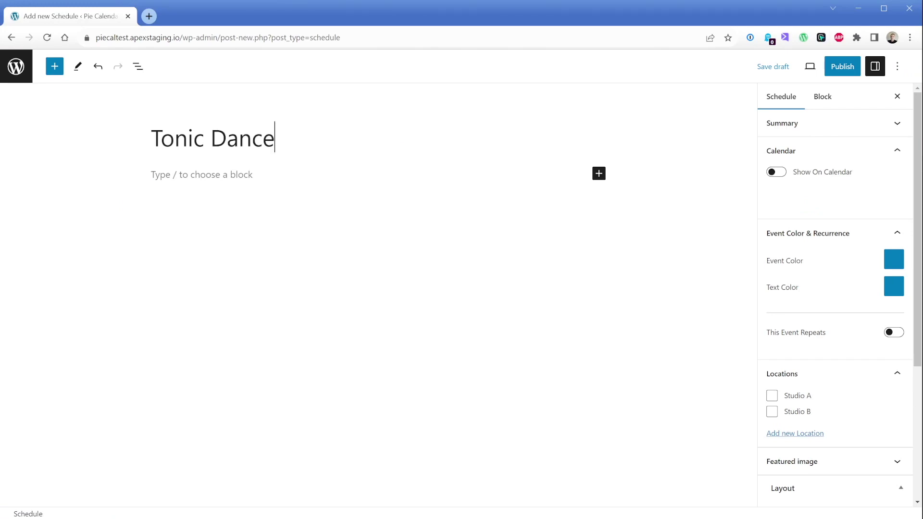
key("Return")
type("Level")
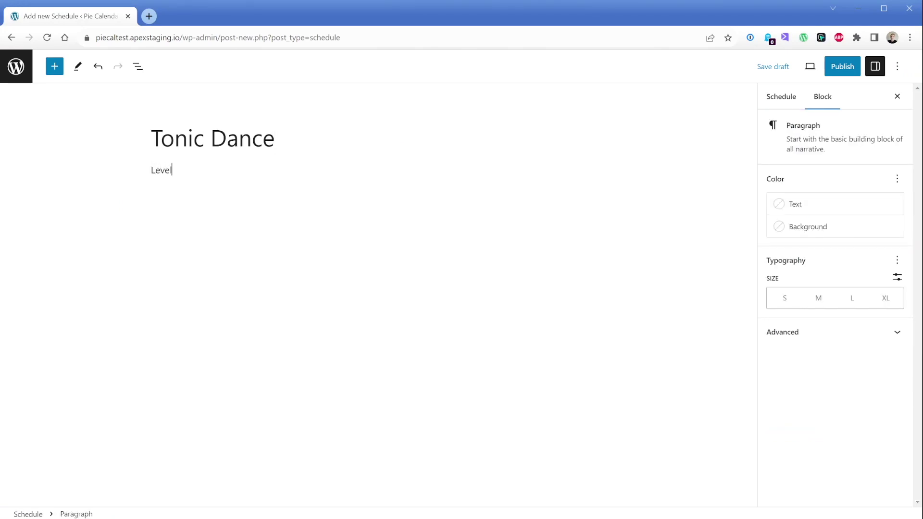
type(": Intermediate / Event")
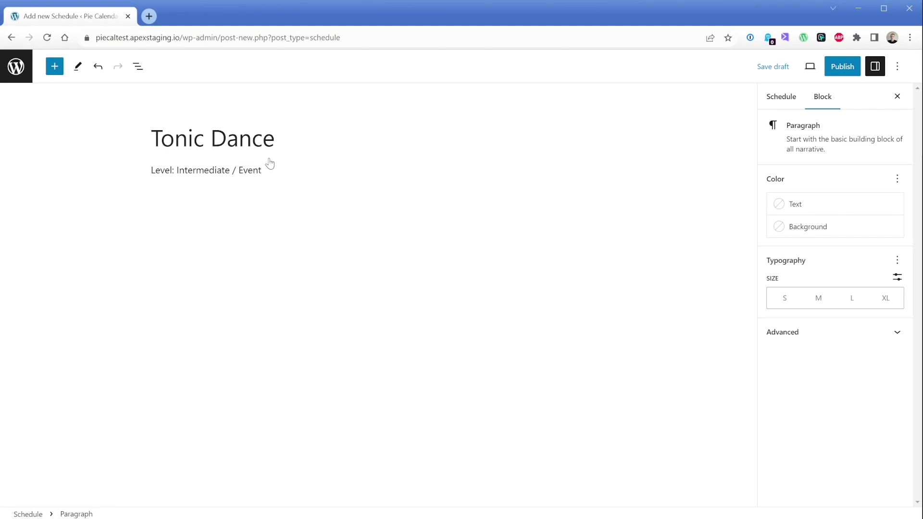
left_click(783, 98)
left_click(777, 173)
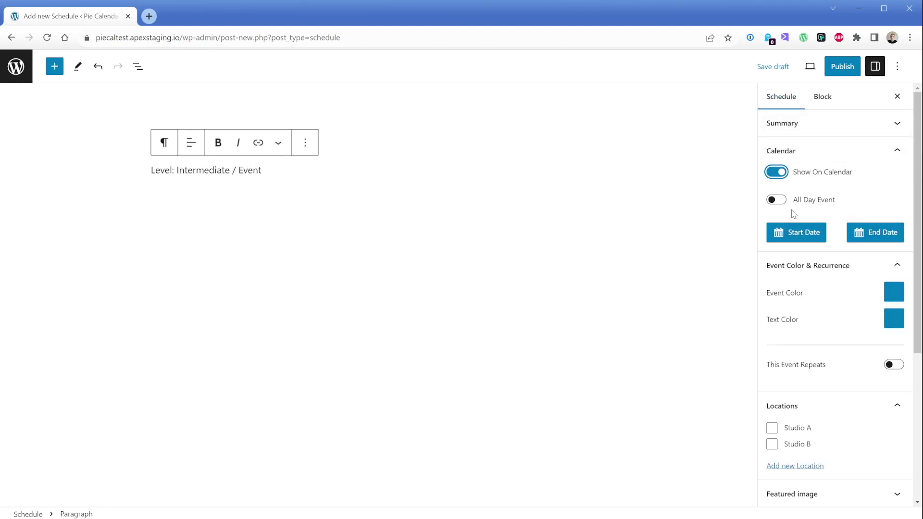
Set Tonic Dance to run on September 13 from 7:45 to 9:15 PM
left_click(788, 232)
left_click(838, 428)
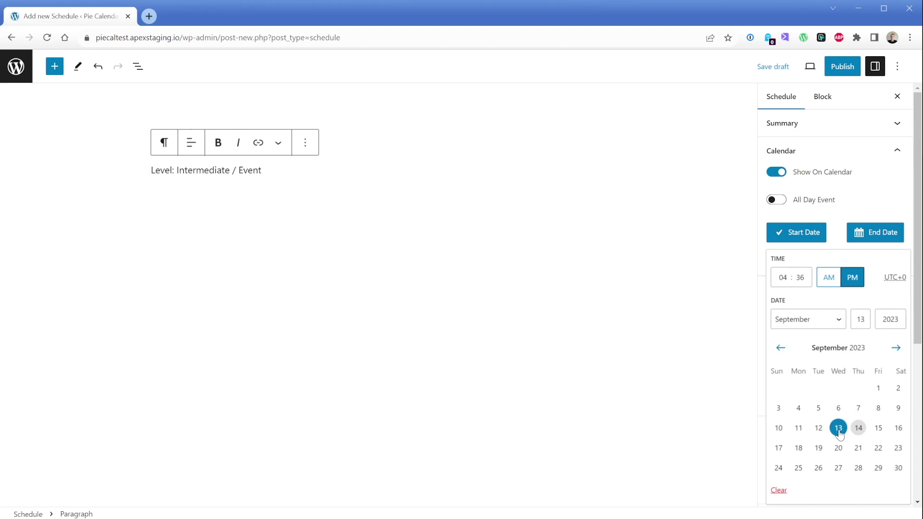
type("07")
key("Tab")
type("45")
left_click(868, 235)
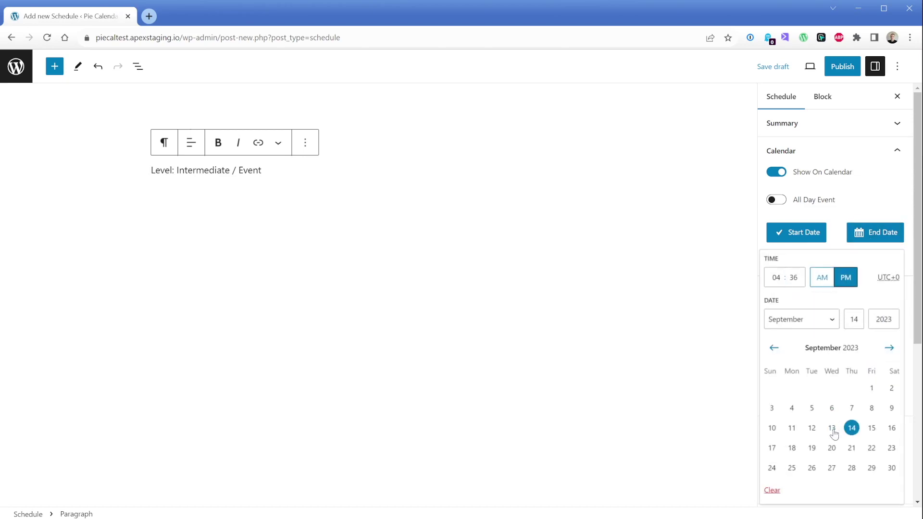
left_click(832, 428)
double_click(776, 277)
type("09")
key("Tab")
type("15")
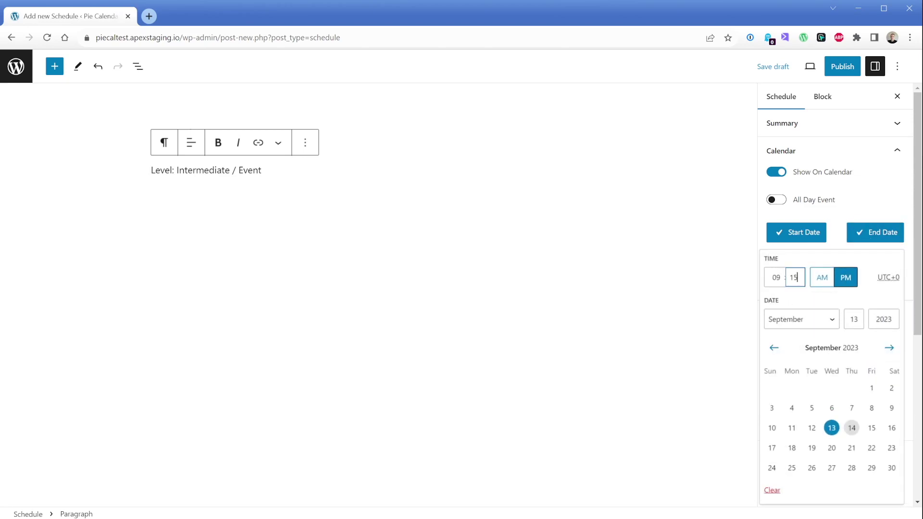
left_click(830, 242)
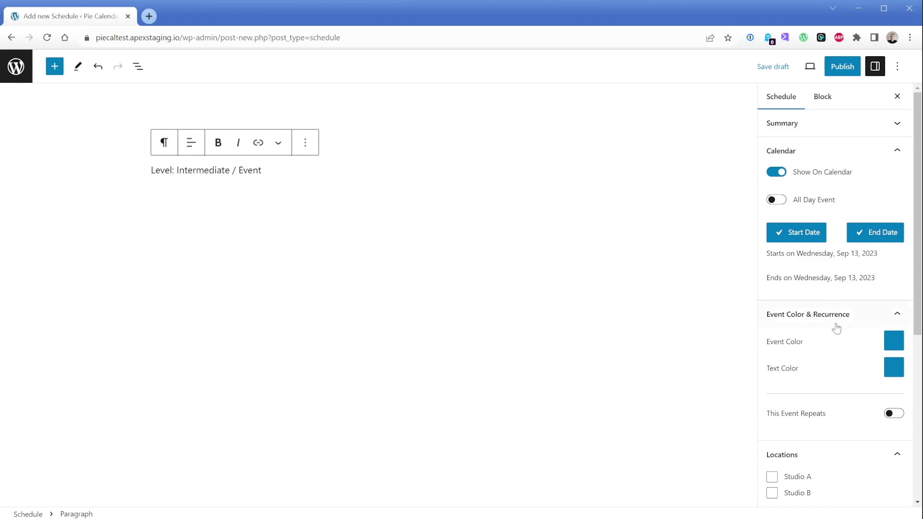
Make it repeat weekly with an orange-red event colour and black text
scroll(837, 326, "down", 2)
left_click(894, 302)
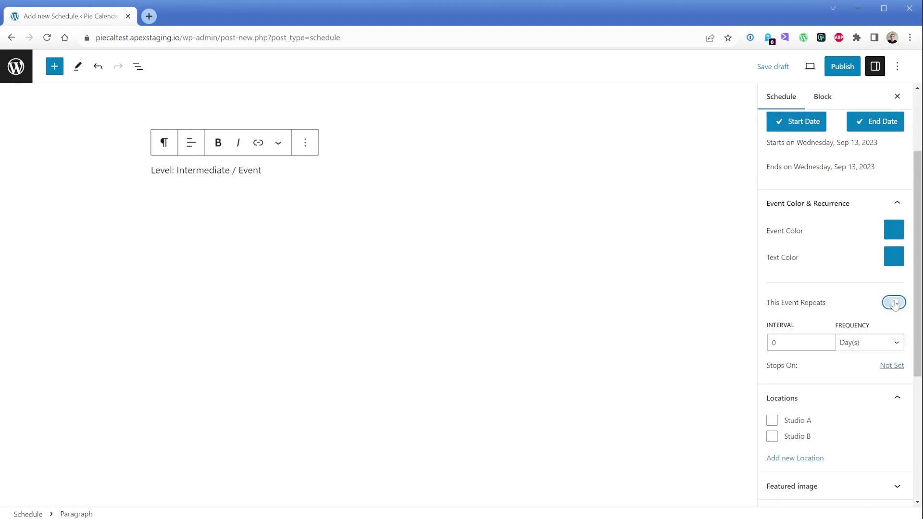
left_click(864, 347)
left_click(853, 366)
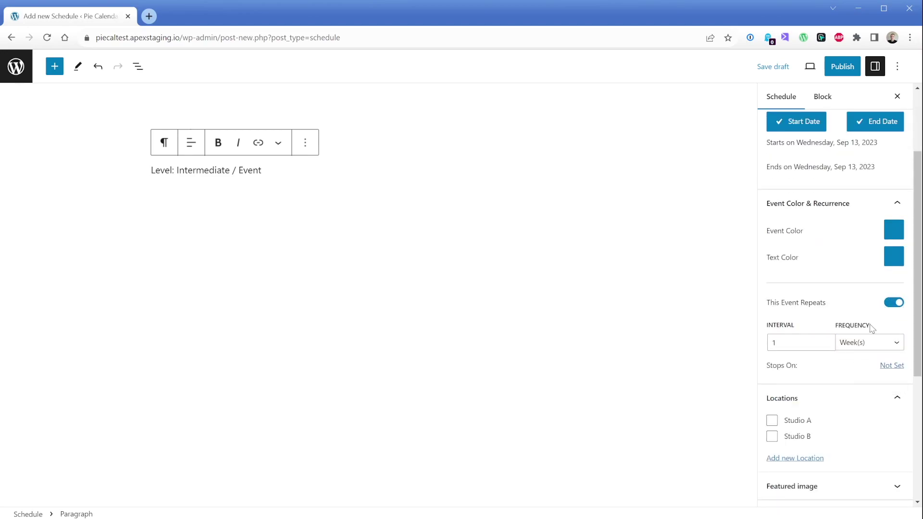
left_click(894, 229)
left_click(891, 264)
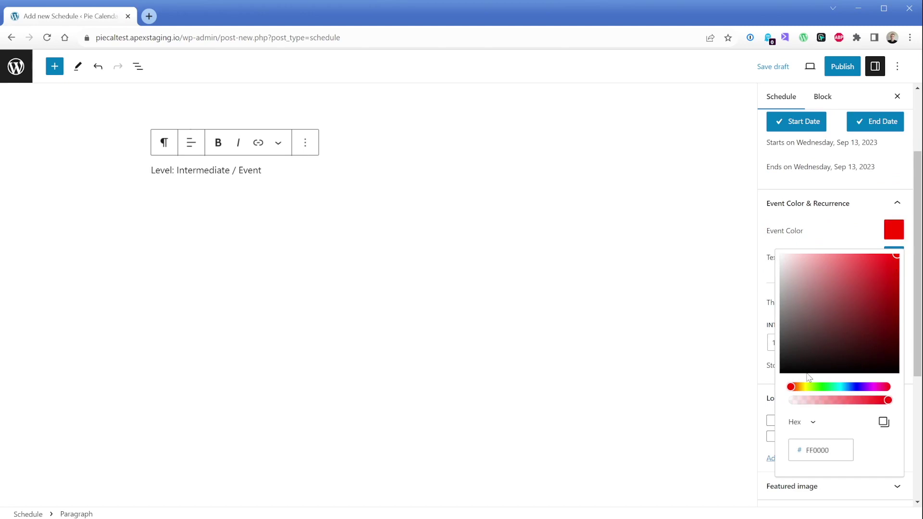
left_click_drag(792, 388, 765, 443)
left_click(843, 235)
left_click(892, 255)
left_click(844, 256)
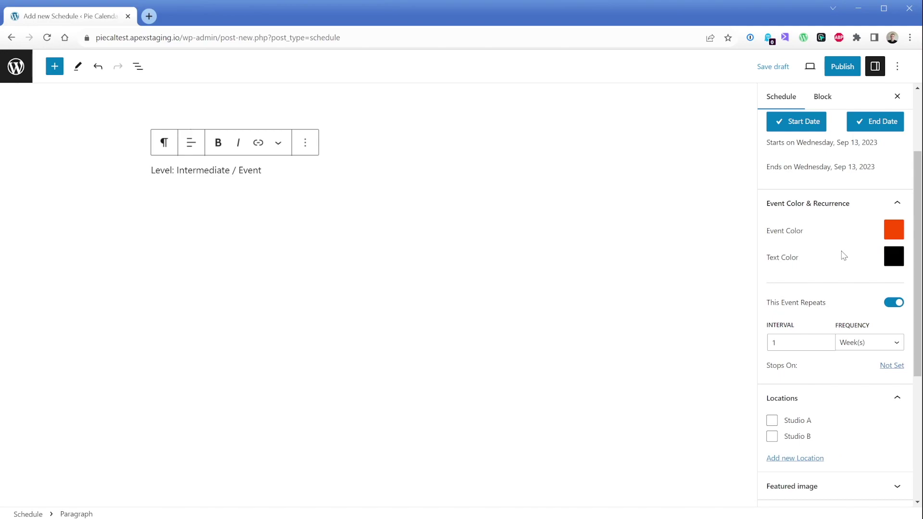
Assign Tonic Dance to Studio B and publish it
left_click(805, 438)
left_click(843, 66)
left_click(802, 71)
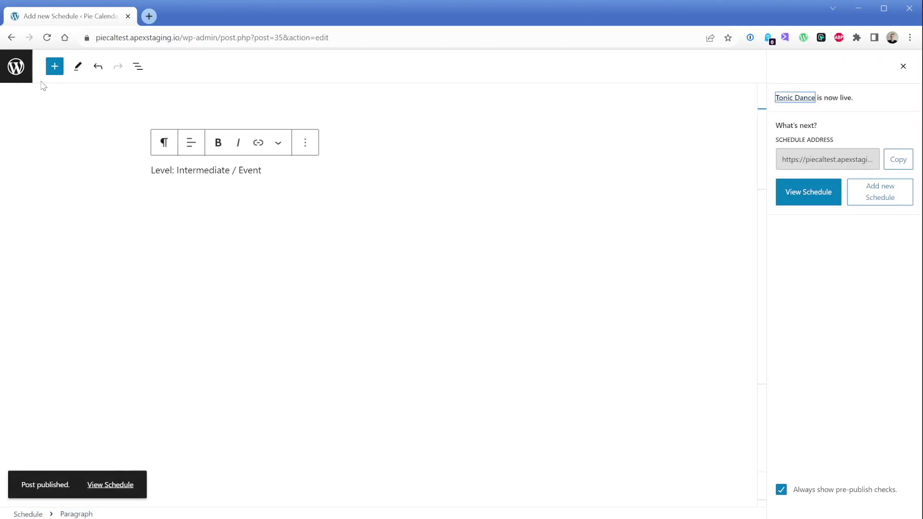
left_click(16, 66)
Create schedule entry 'Dance Classic' with text 'Superiors' and enable Show On Calendar
left_click(169, 87)
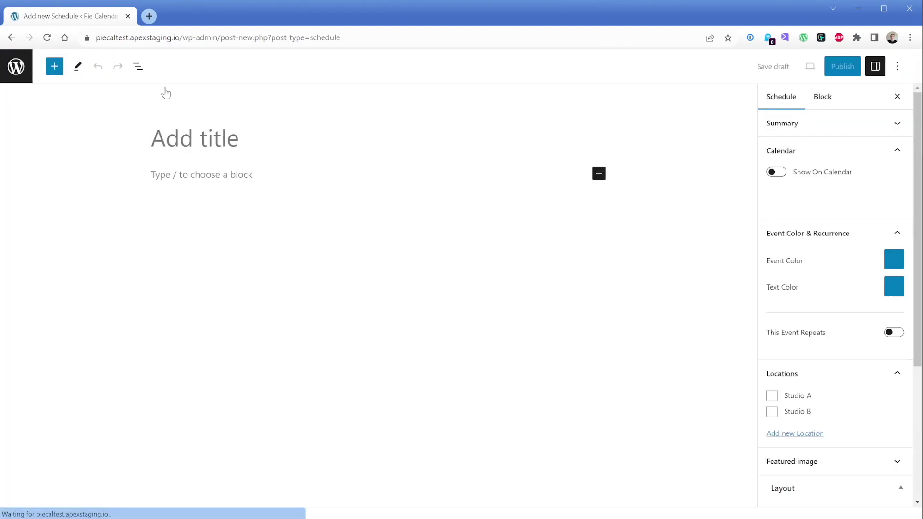
type("Dance Classic")
key("Return")
type("Su")
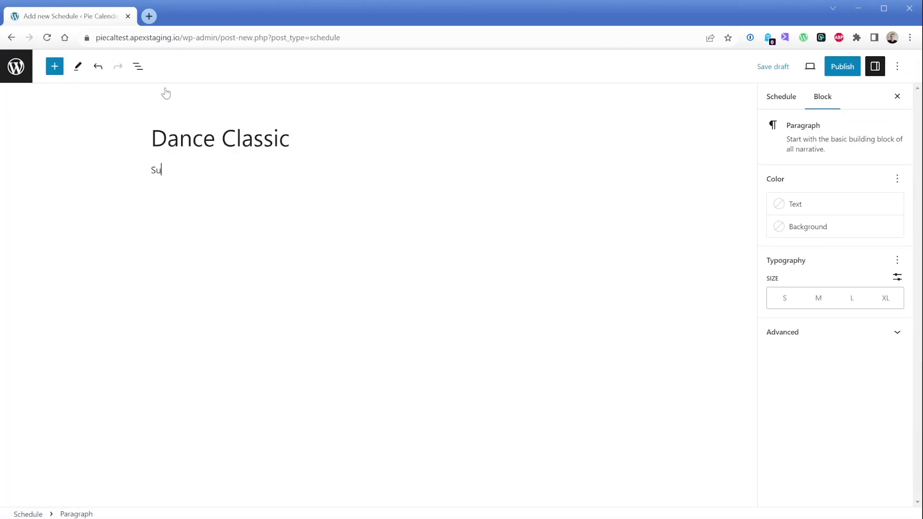
type("periors")
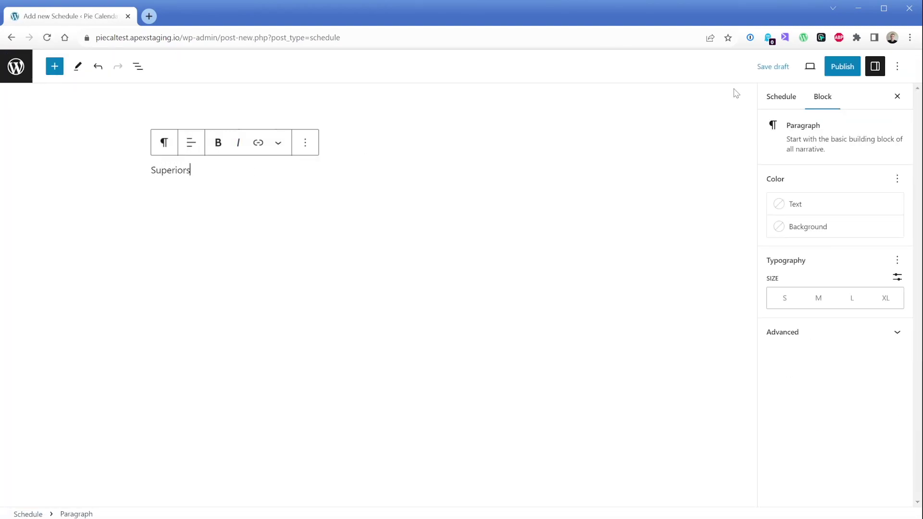
left_click(782, 96)
left_click(776, 172)
Schedule Dance Classic for September 12 from 7:00 PM to 8:00 PM
left_click(795, 233)
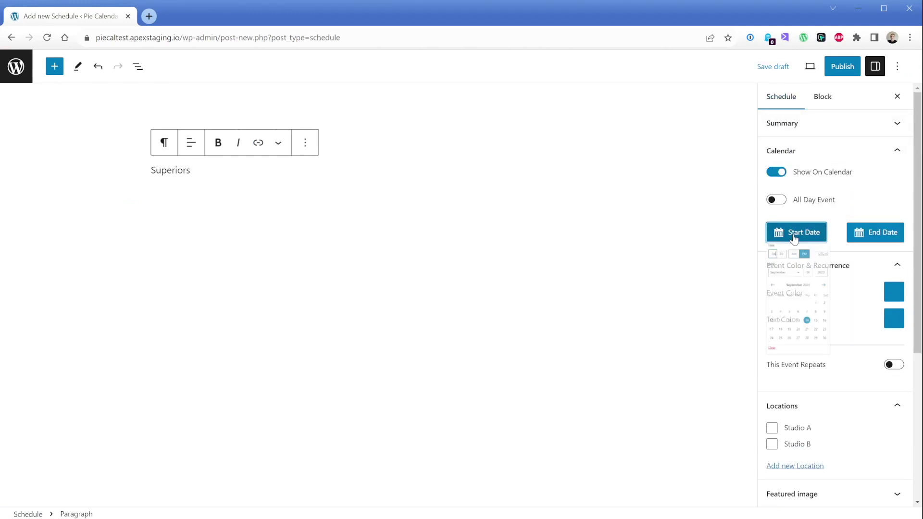
double_click(781, 278)
type("07")
key("Tab")
type("00")
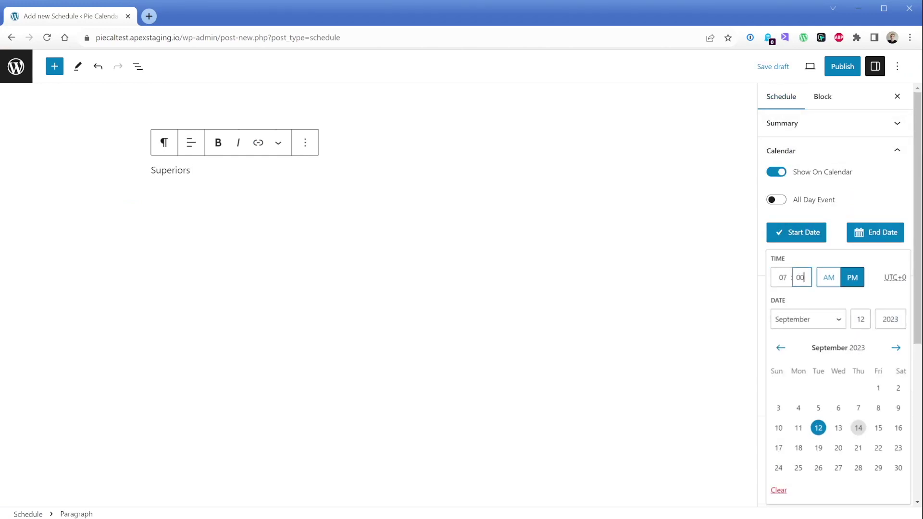
left_click(853, 278)
left_click(876, 232)
left_click(811, 428)
double_click(775, 278)
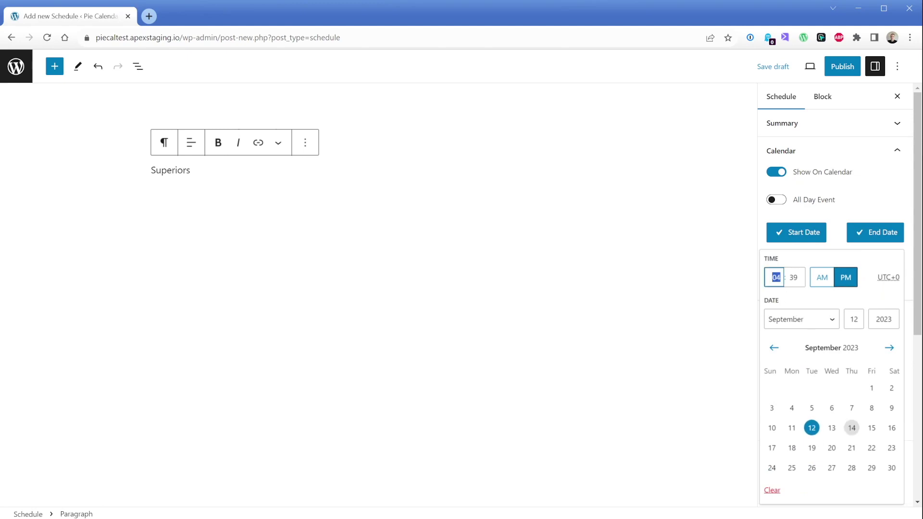
type("08")
key("Tab")
type("00")
left_click(839, 243)
Give Dance Classic a magenta-pink event colour and black text
scroll(839, 241, "down", 1)
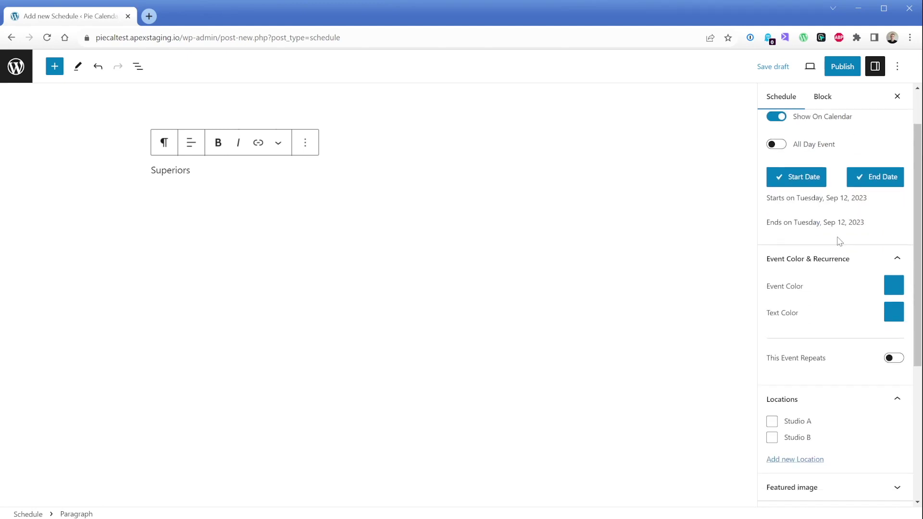
left_click(893, 285)
left_click_drag(796, 187, 866, 188)
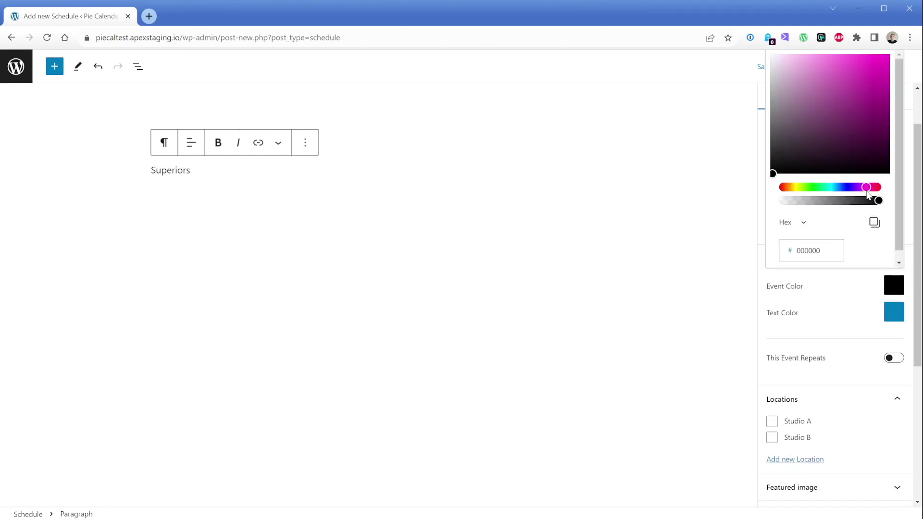
left_click(858, 124)
left_click(894, 311)
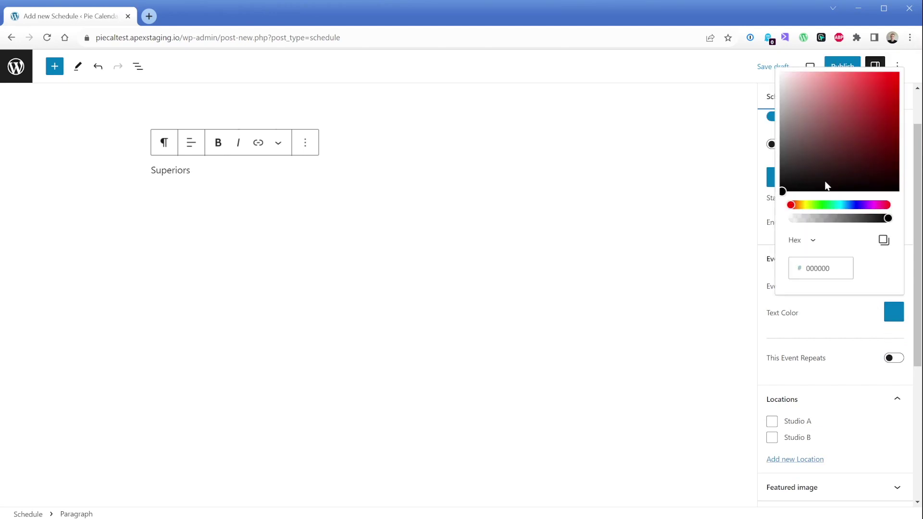
left_click(850, 357)
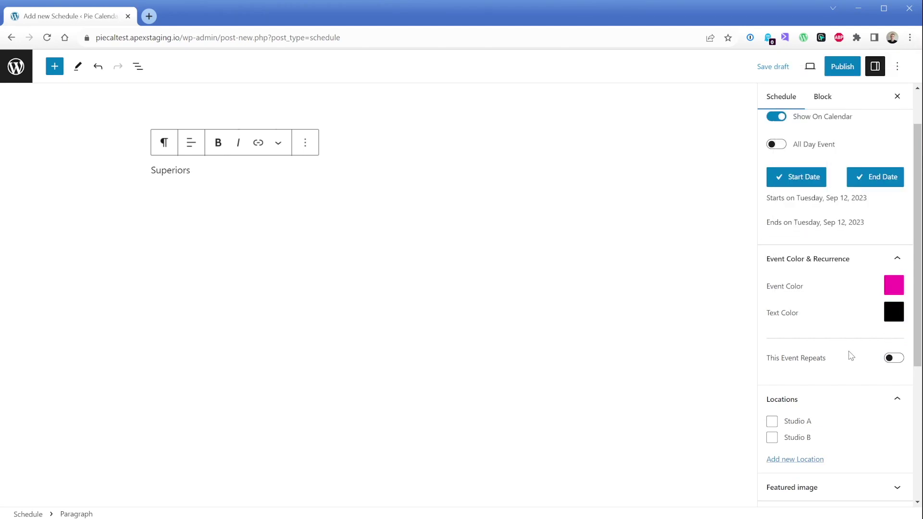
Assign it to Studio A, make it repeat weekly, and publish it
left_click(811, 421)
left_click(894, 357)
left_click(824, 398)
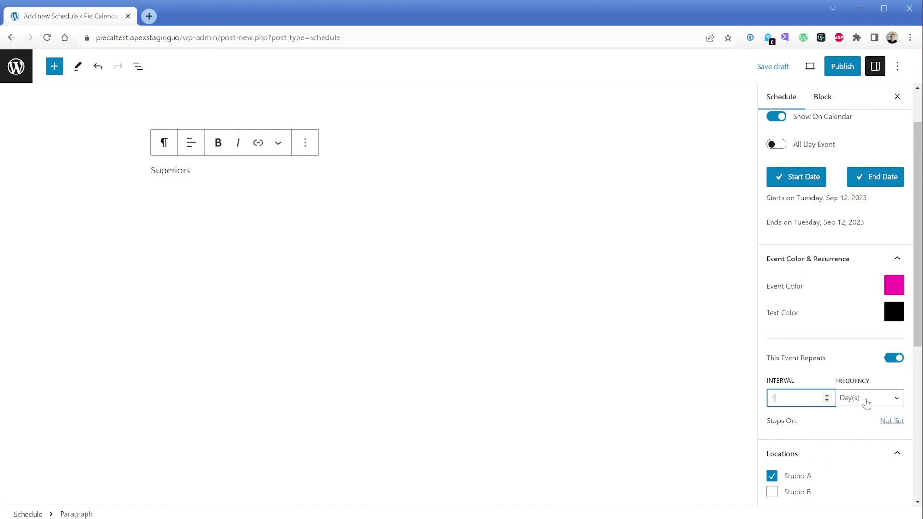
left_click(867, 398)
left_click(848, 423)
left_click(842, 67)
left_click(812, 67)
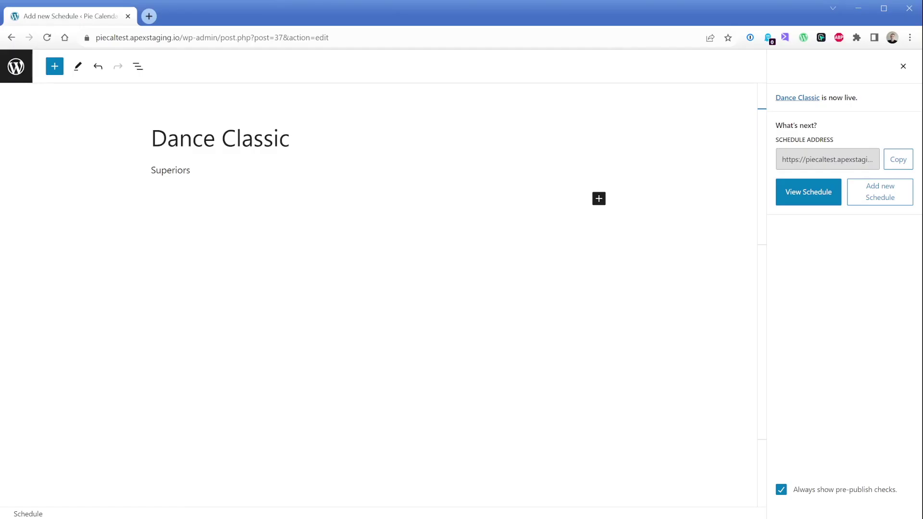
Review Modern Jazz, Tonic Dance and Dance Classic on the live Home week list, then edit Home
left_click(16, 67)
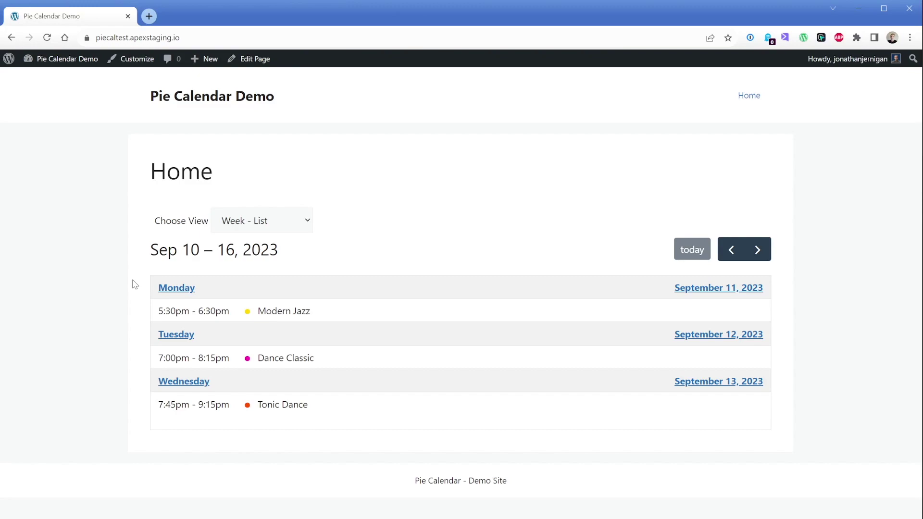
left_click(249, 59)
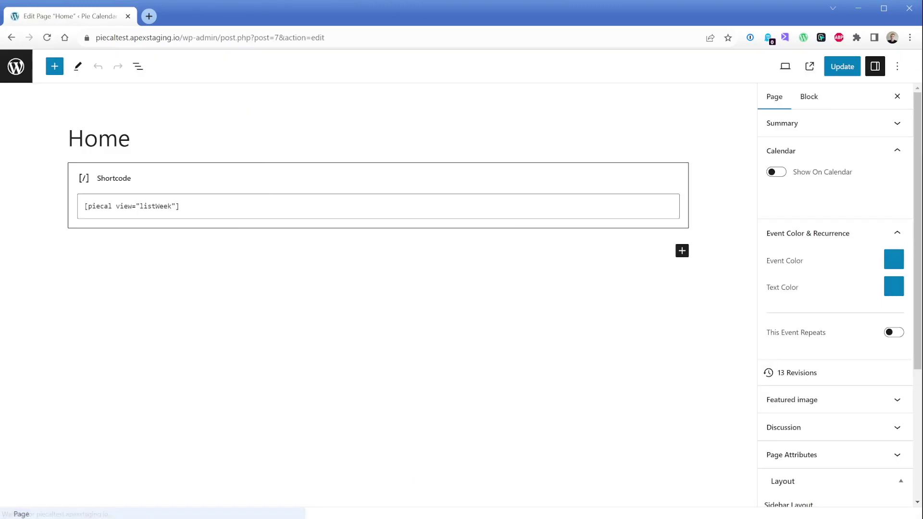
Add taxonomy="locations" terms="studio-a" to the piecal shortcode, update Home, and view it
left_click(179, 206)
key("Left")
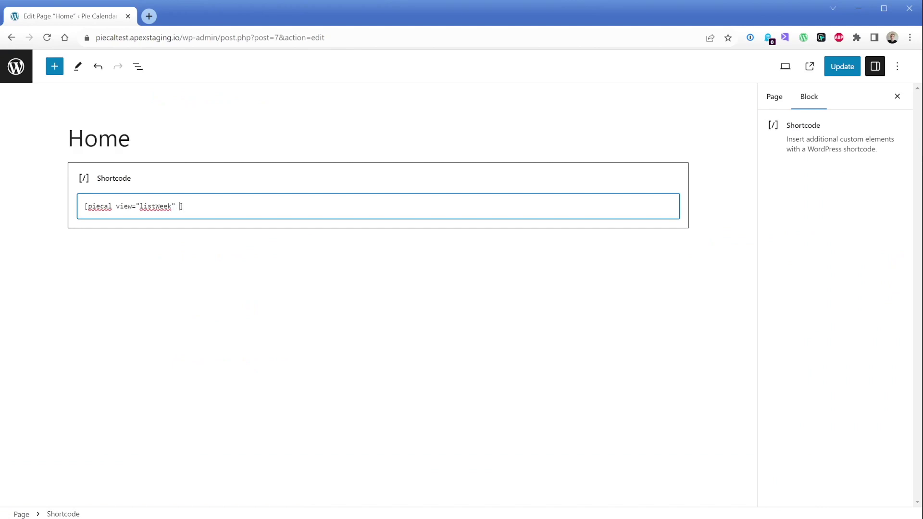
type("taxonomy=\"locations\" terms=\"studio-a")
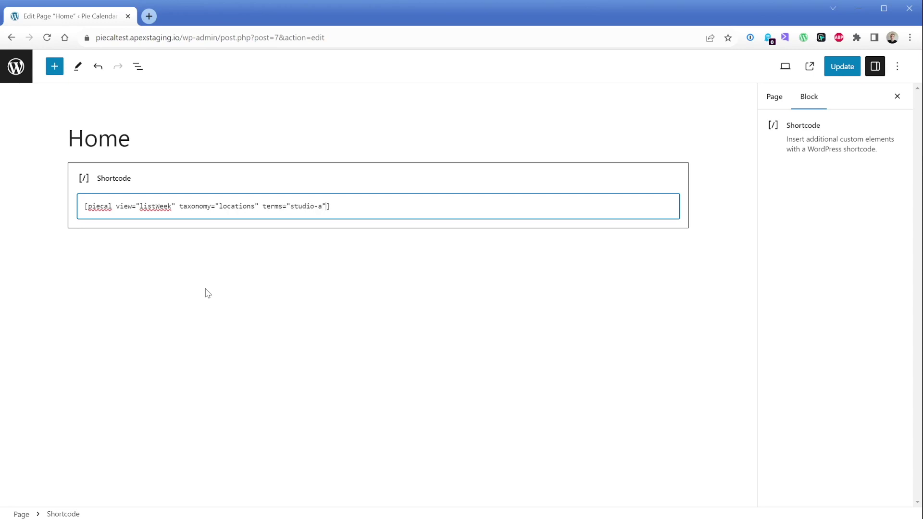
left_click(842, 66)
left_click(810, 67)
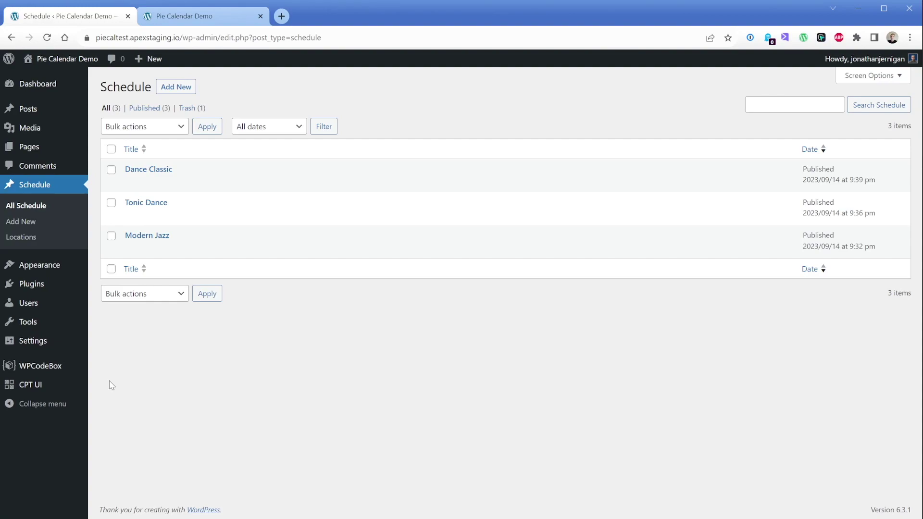
Confirm the Yoast Duplicate Post plugin is installed, then return to the schedule entries
mouse_move(158, 238)
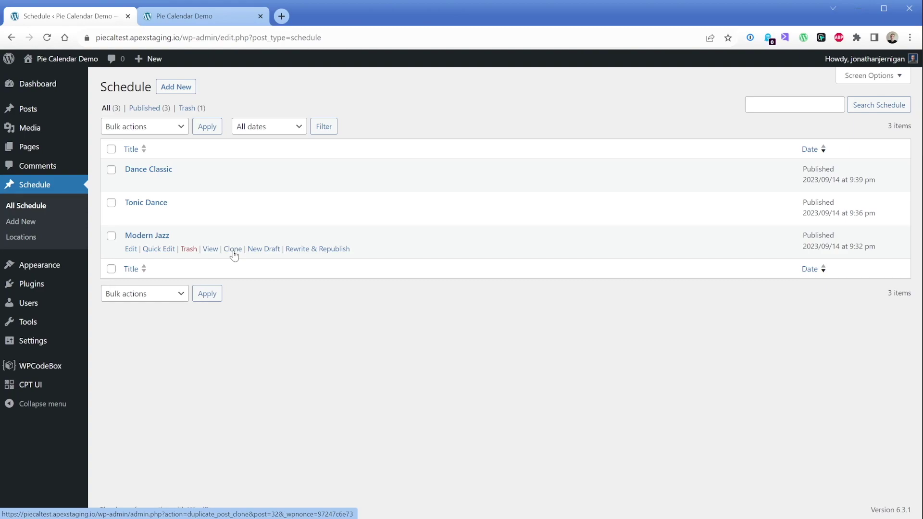
left_click(62, 284)
triple_click(162, 290)
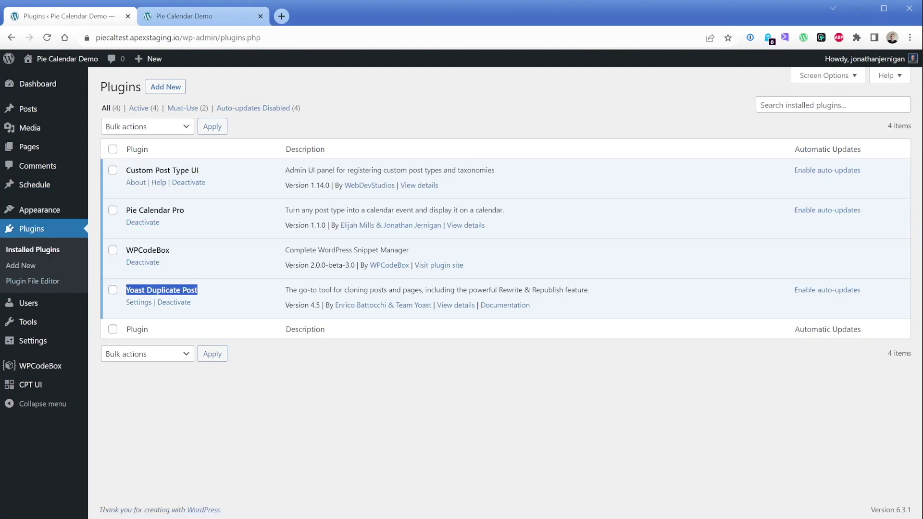
left_click(41, 186)
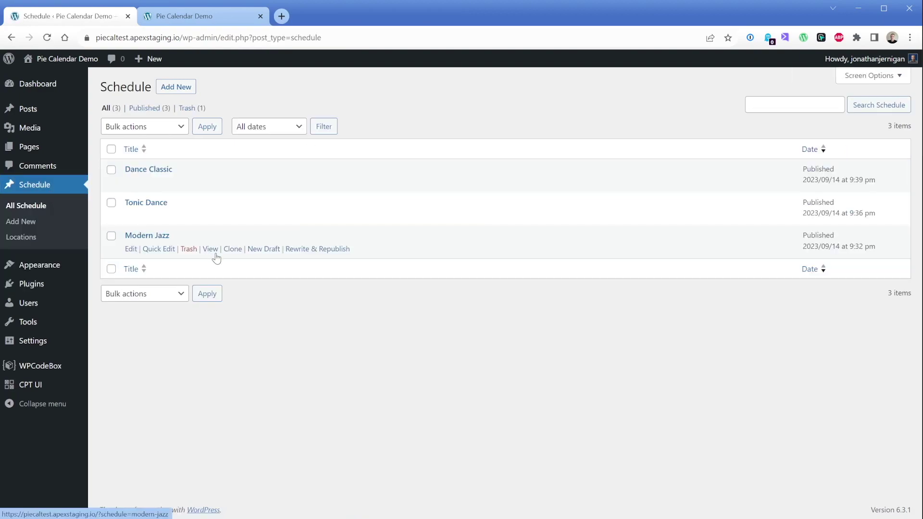
Clone the Modern Jazz class and set the copy's start and end dates to September 12
left_click(233, 249)
left_click(132, 183)
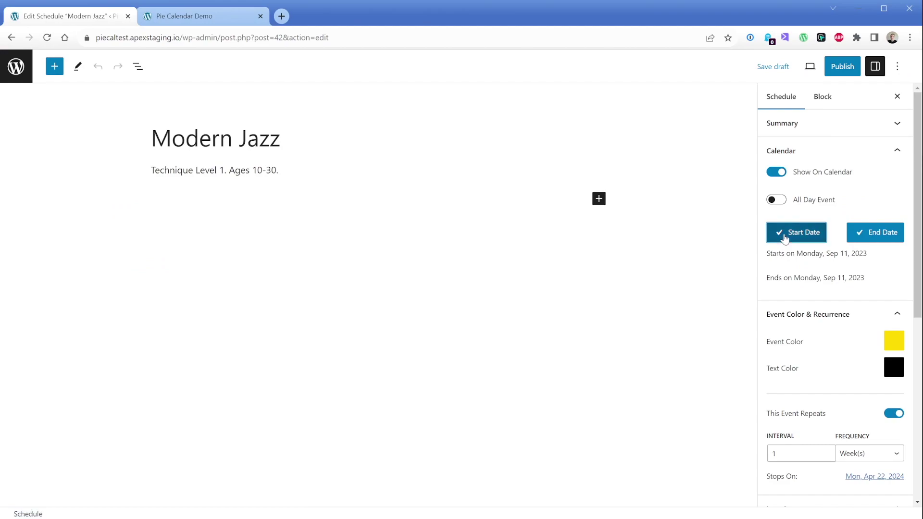
left_click(800, 232)
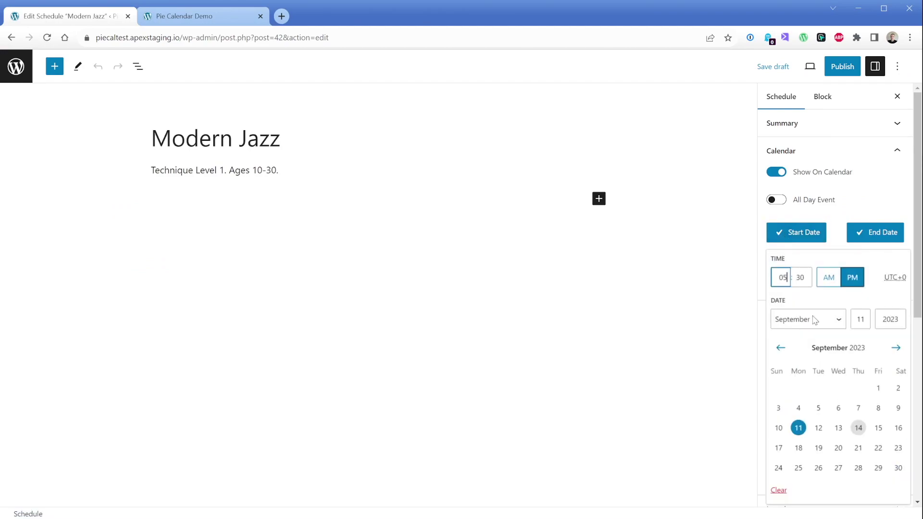
left_click(819, 428)
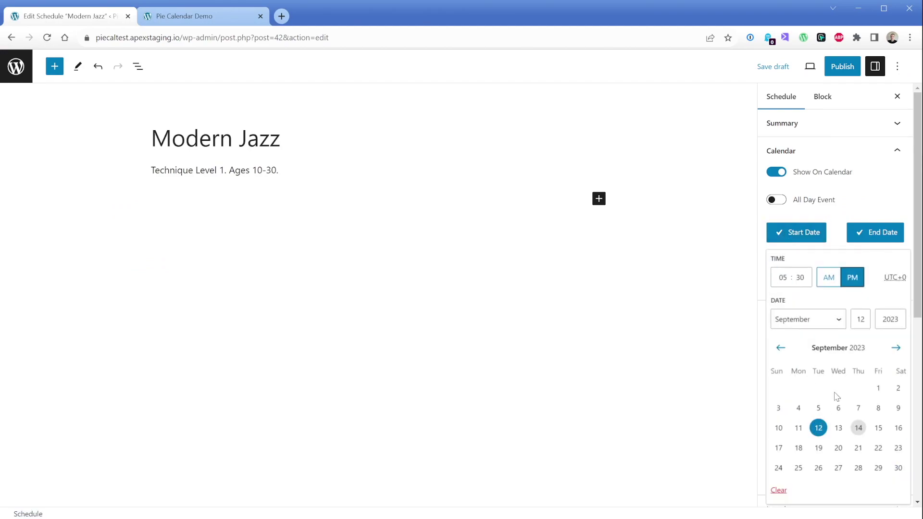
left_click(876, 233)
left_click(819, 428)
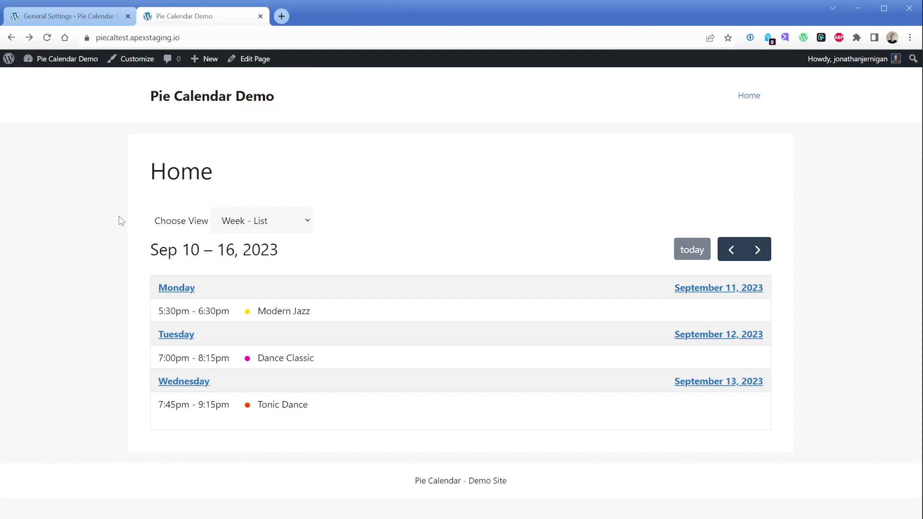
Set the Site Language to Français in General Settings and save
left_click(98, 24)
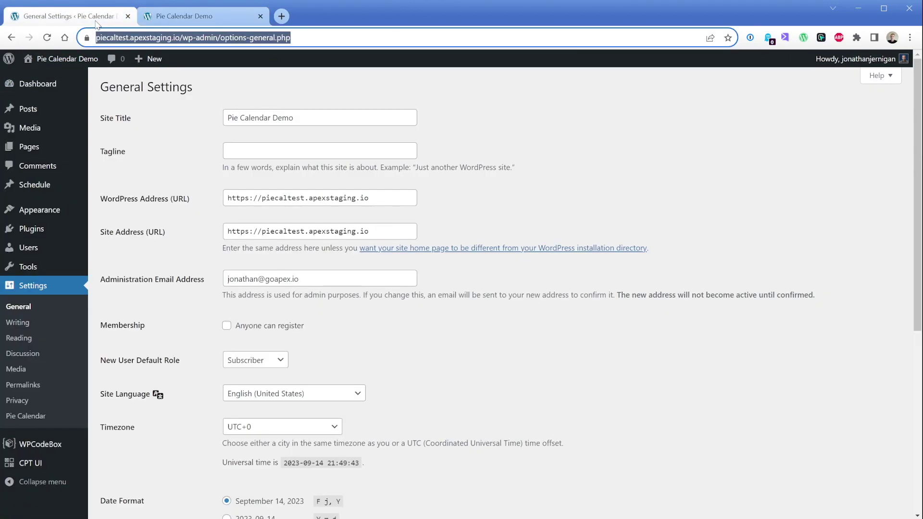
left_click(186, 328)
scroll(185, 328, "down", 1)
left_click(246, 339)
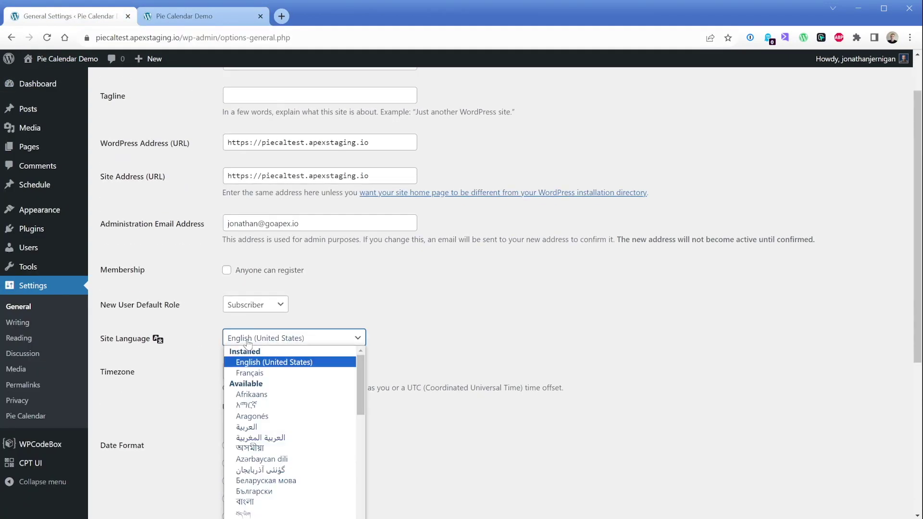
left_click(249, 373)
scroll(194, 412, "down", 5)
left_click(139, 465)
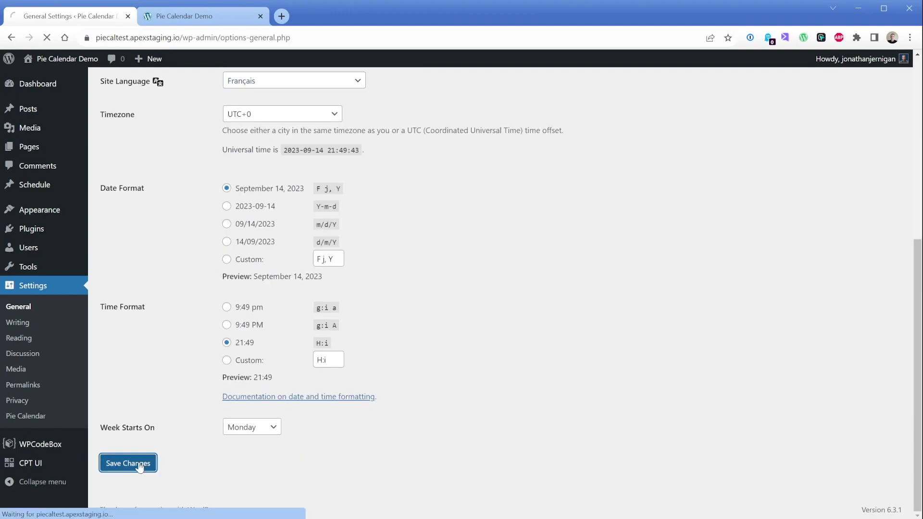
Reload the front-end calendar and check the Modern Jazz event details appear in French
left_click(188, 17)
left_click(47, 38)
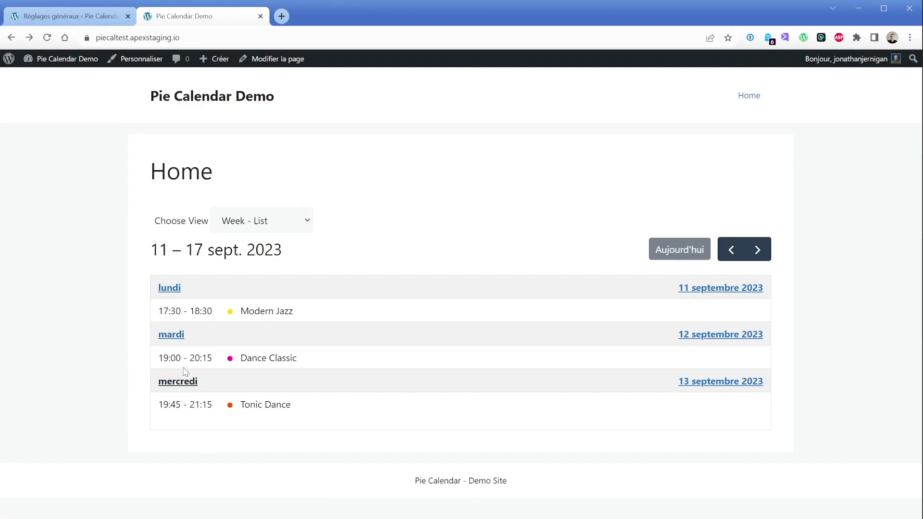
left_click(195, 313)
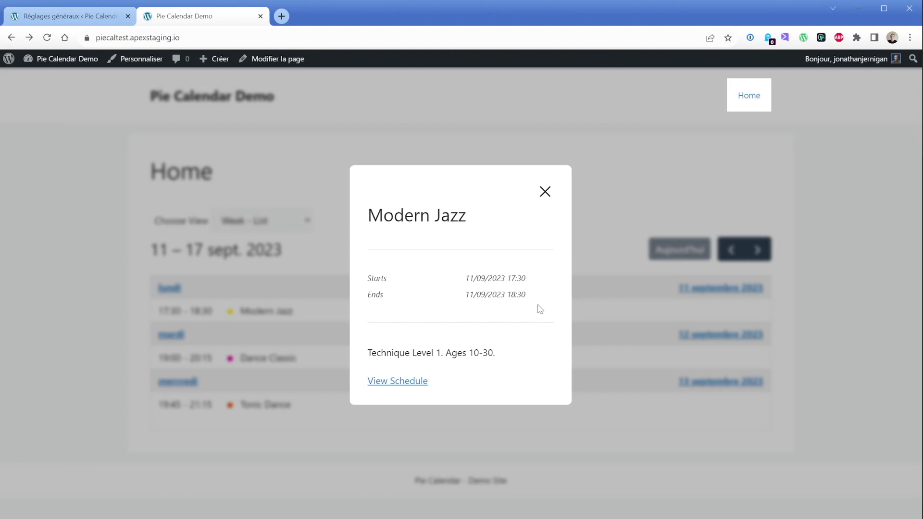
left_click(321, 260)
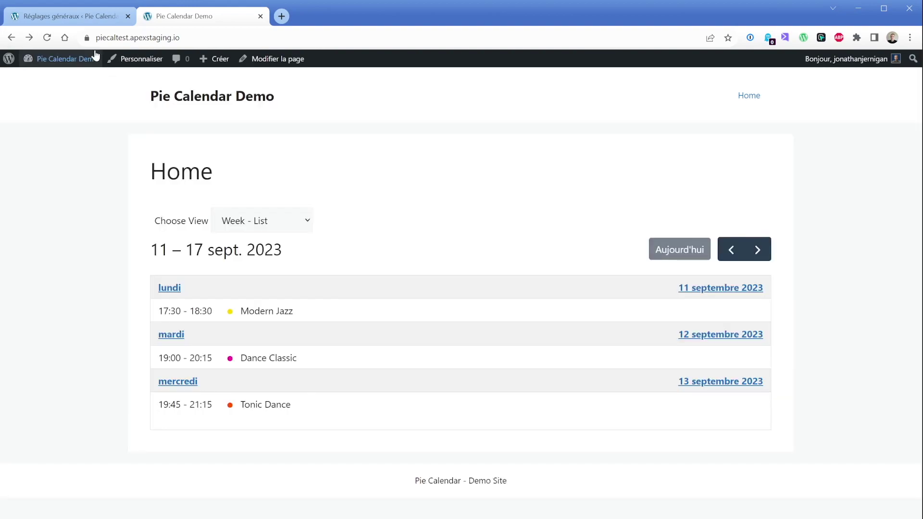
left_click(67, 15)
scroll(263, 425, "down", 1)
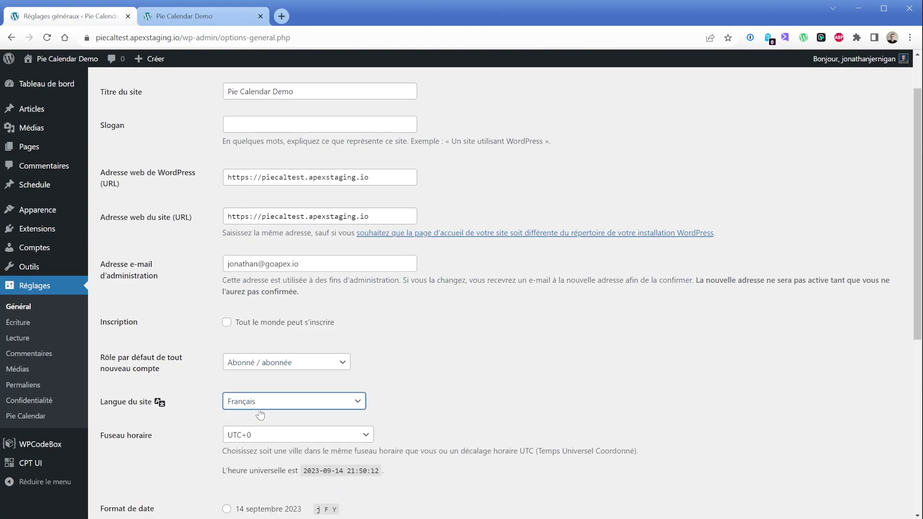
Set the Site Language back to English (United States) and save
left_click(262, 403)
left_click(241, 423)
scroll(144, 461, "down", 6)
left_click(141, 475)
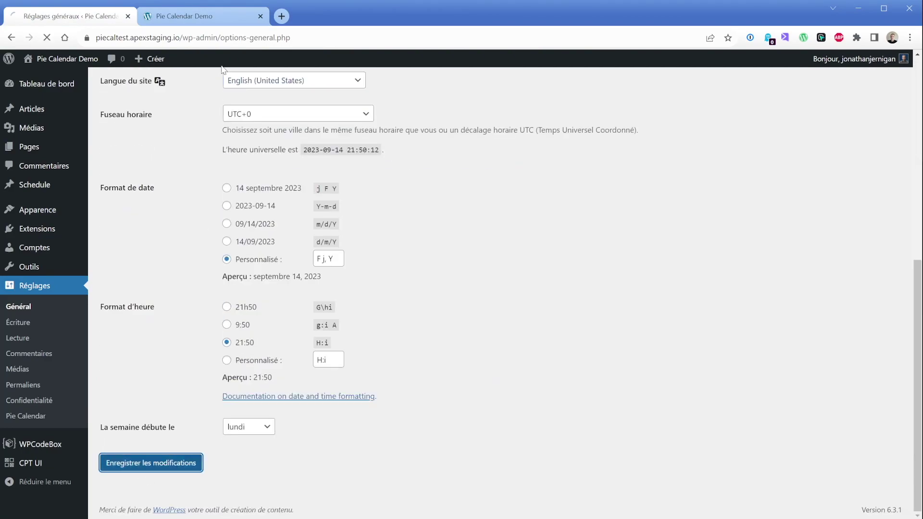
Add locale="fr" to the Home page's piecal shortcode, save, and view the page
left_click(206, 17)
left_click(269, 59)
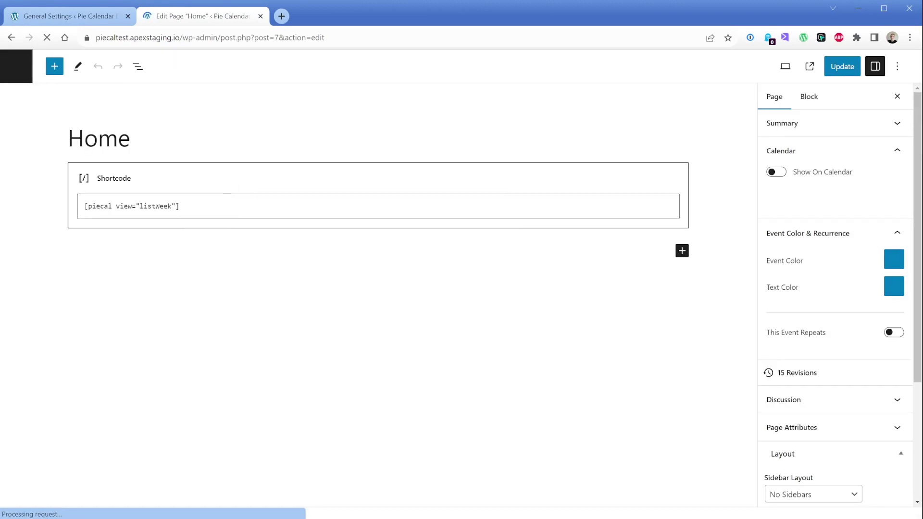
left_click(260, 319)
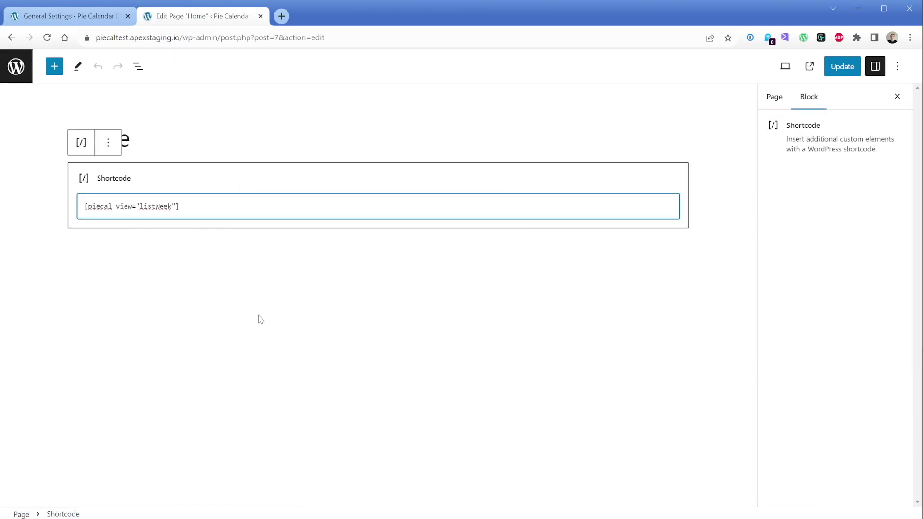
type("locale=\"fr")
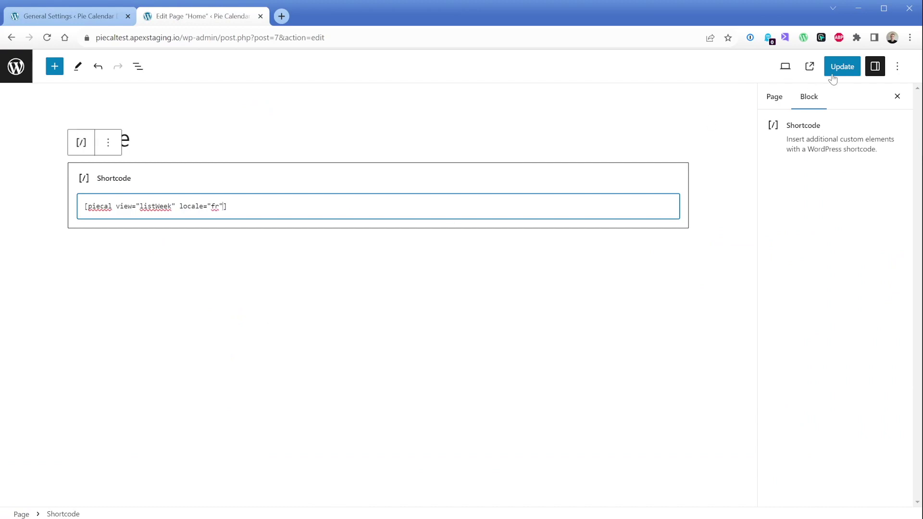
key("ctrl+s")
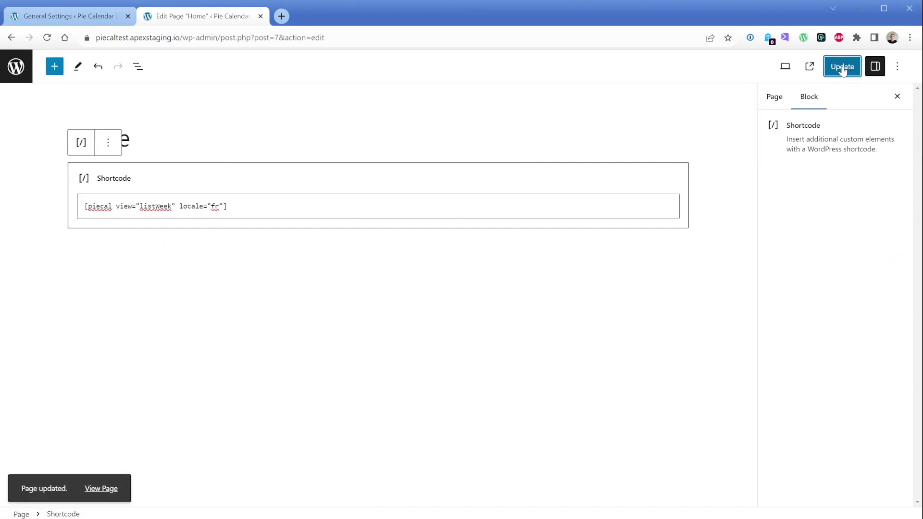
left_click(105, 487)
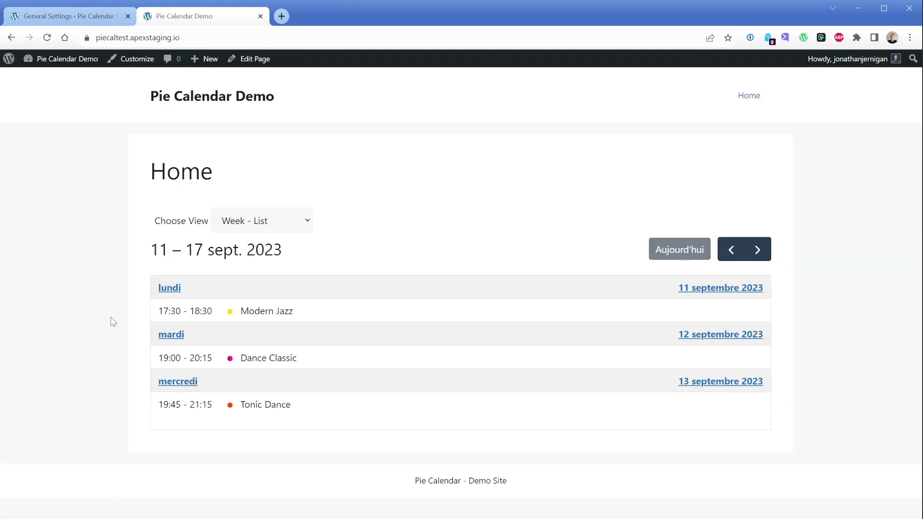